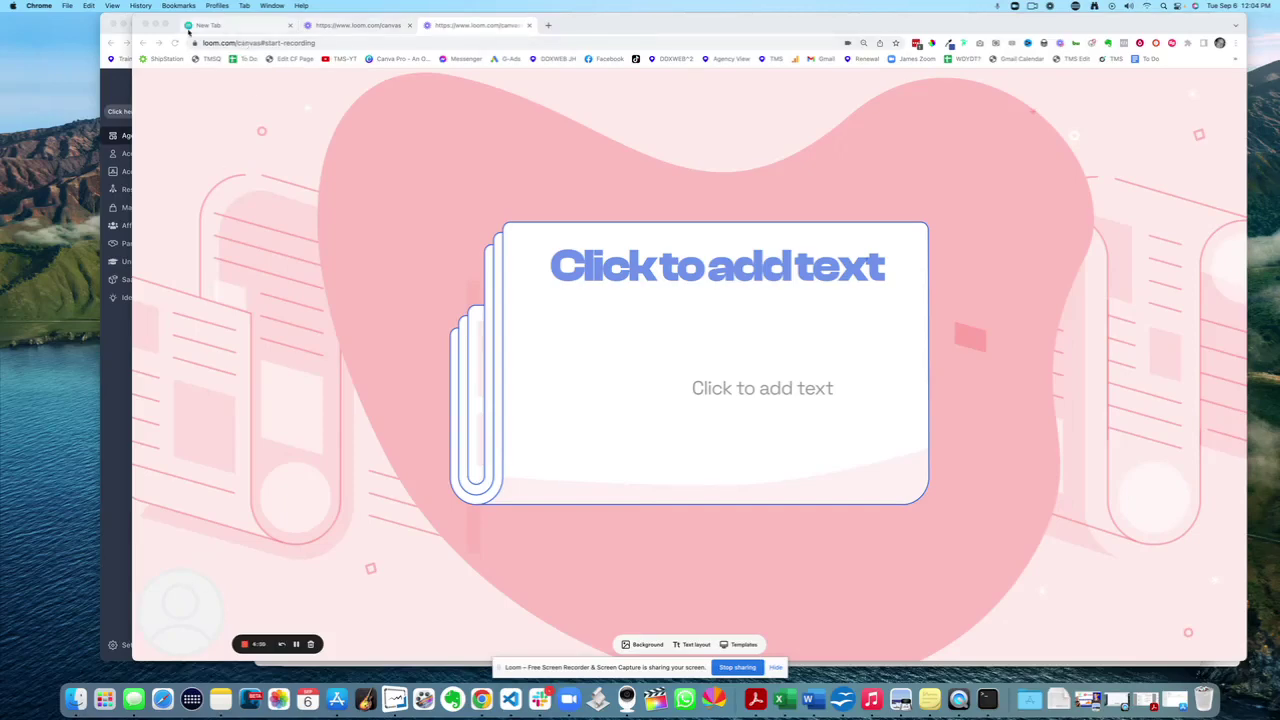
Bring the agency dashboard window to the front and open the agency's company settings
drag(237, 13, 254, 63)
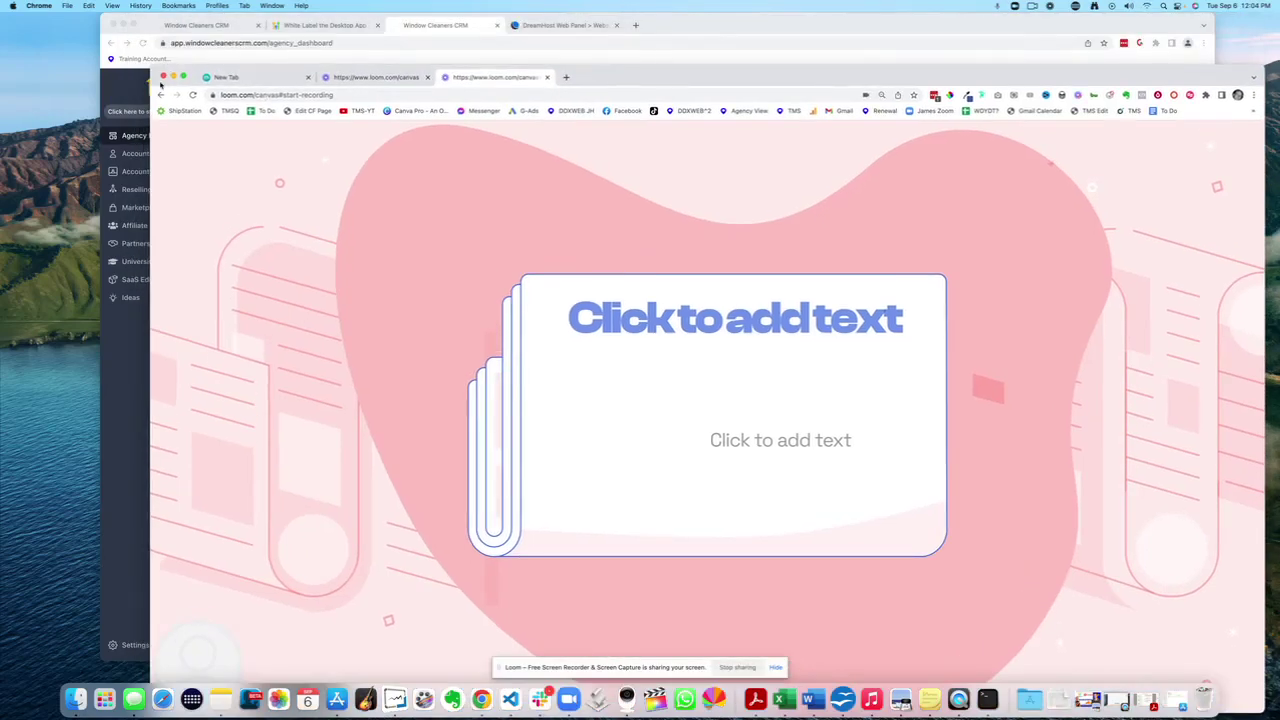
drag(154, 68, 299, 118)
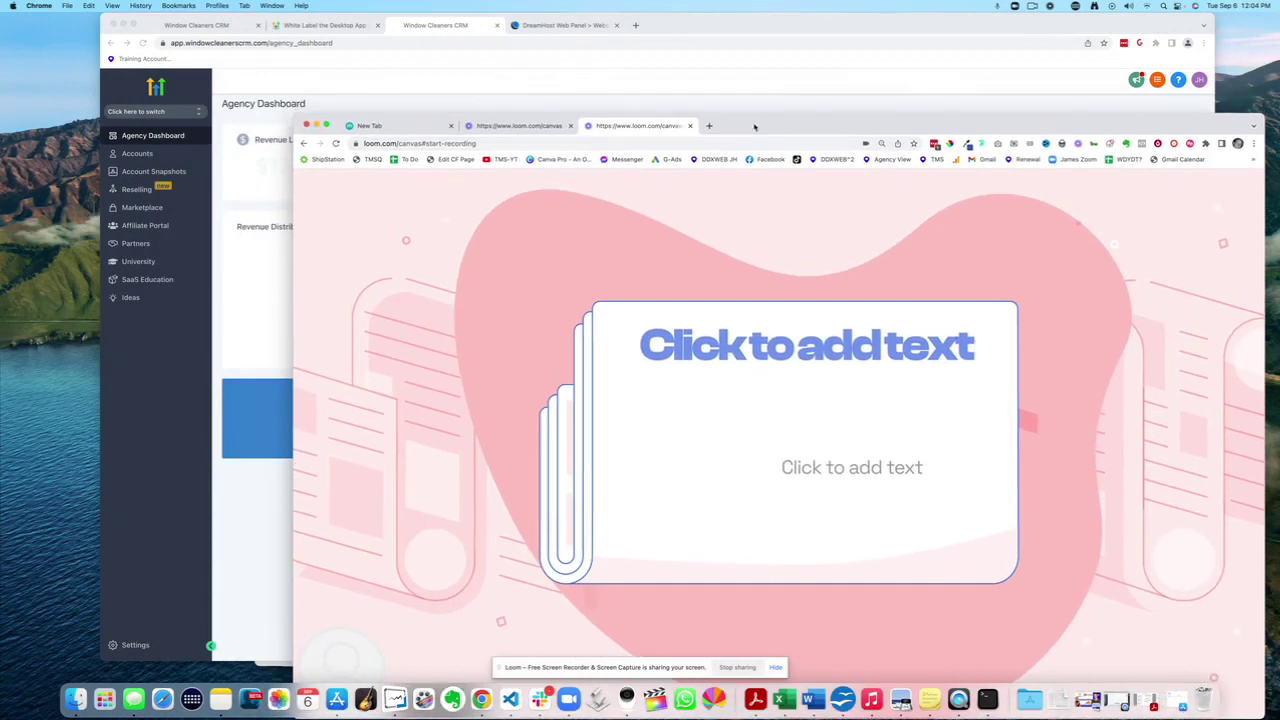
click(270, 248)
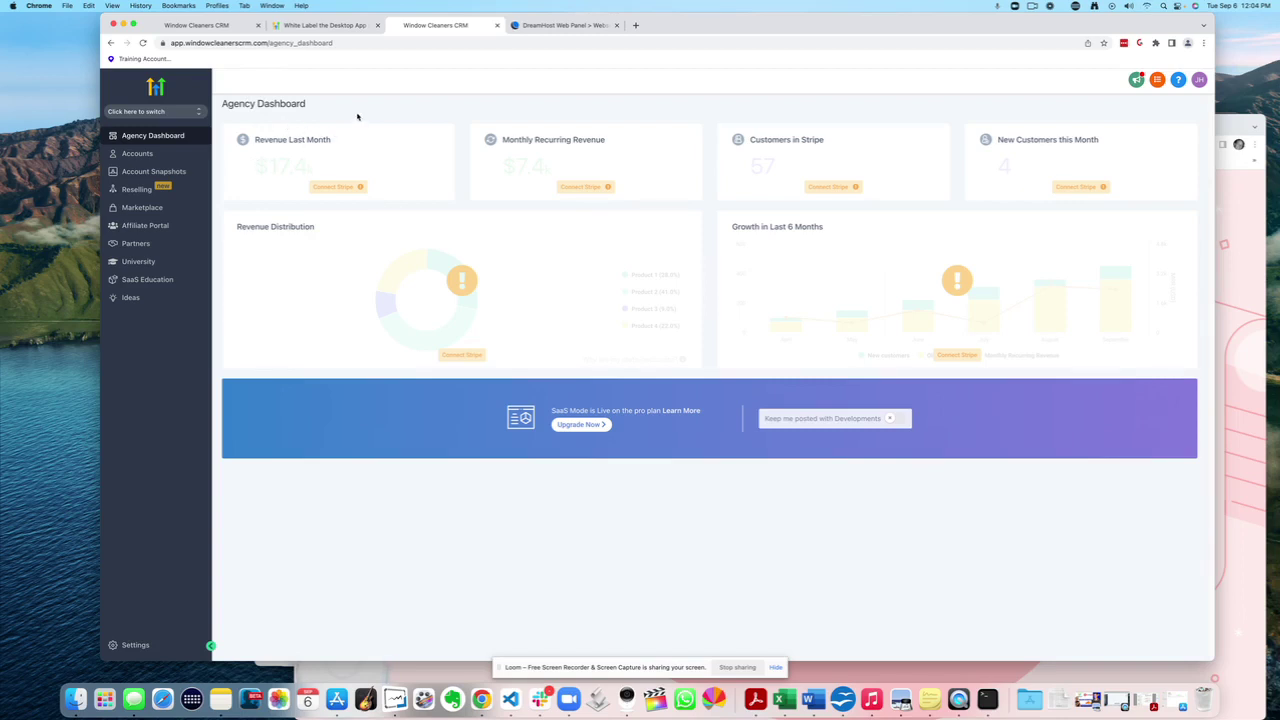
click(143, 649)
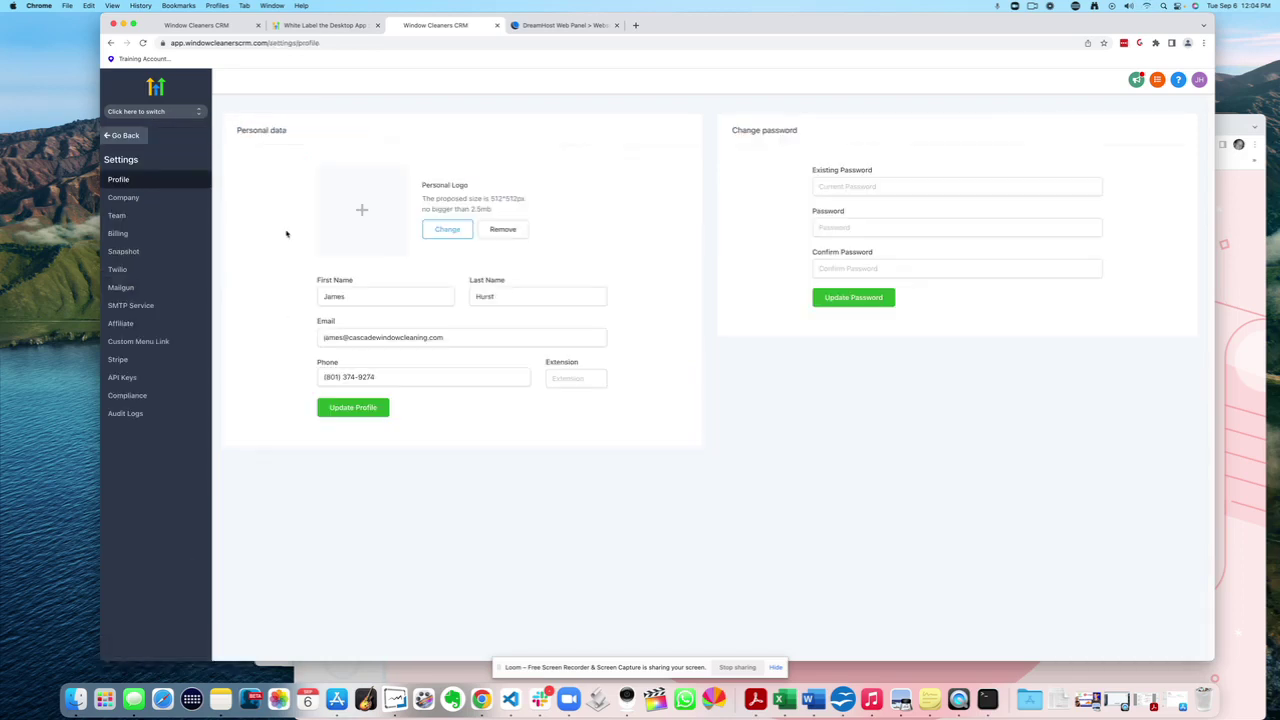
click(127, 198)
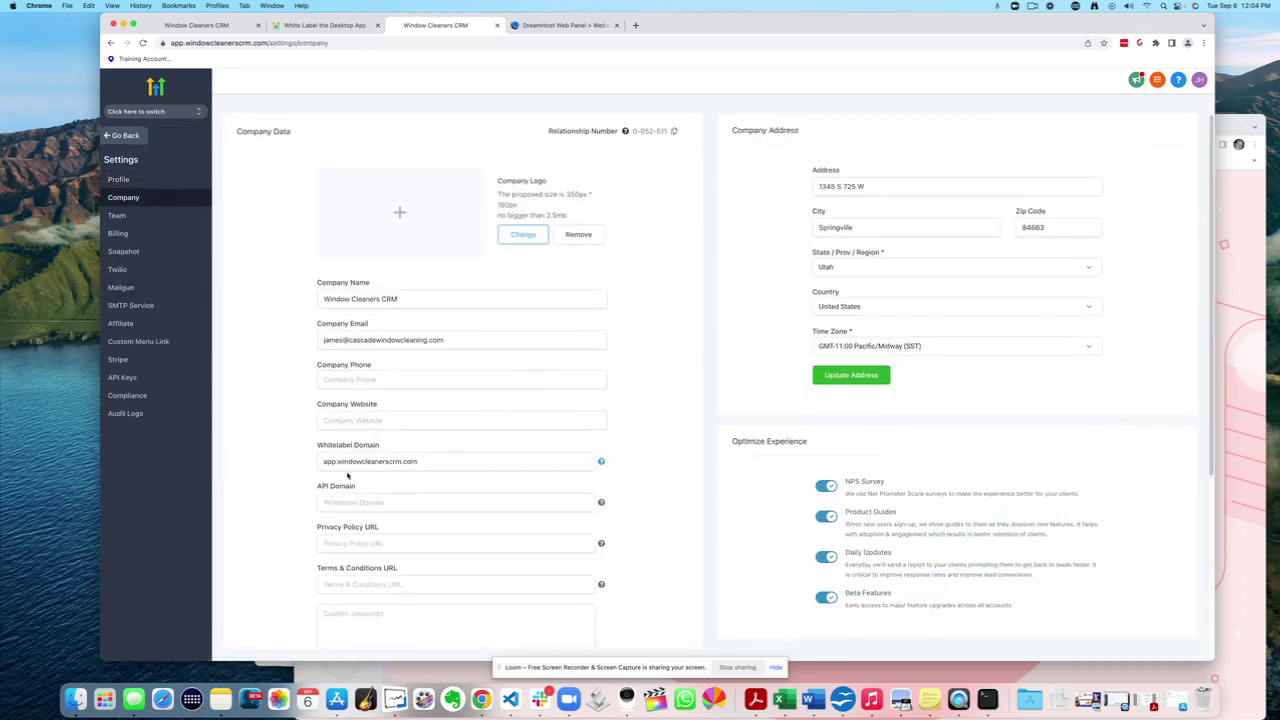
Examine the Whitelabel Domain field and the remaining company data fields down to the themes and update option
drag(321, 461, 438, 459)
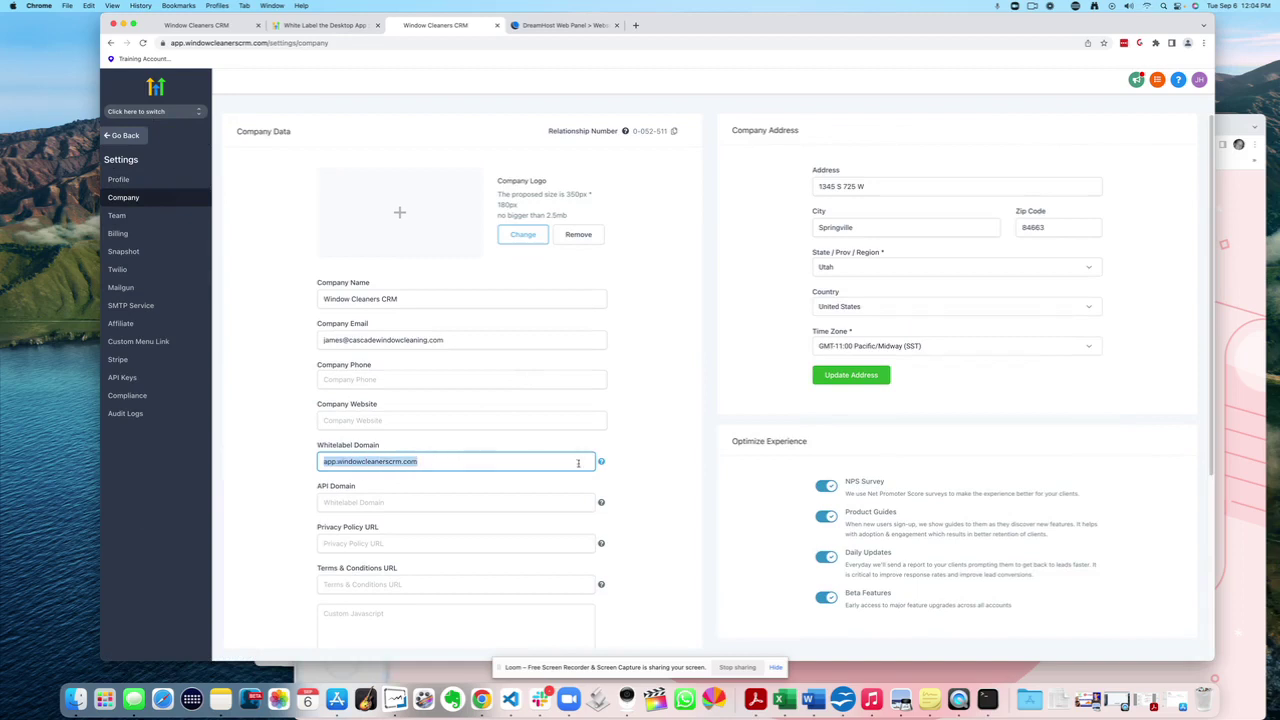
scroll(640, 417, down, 5)
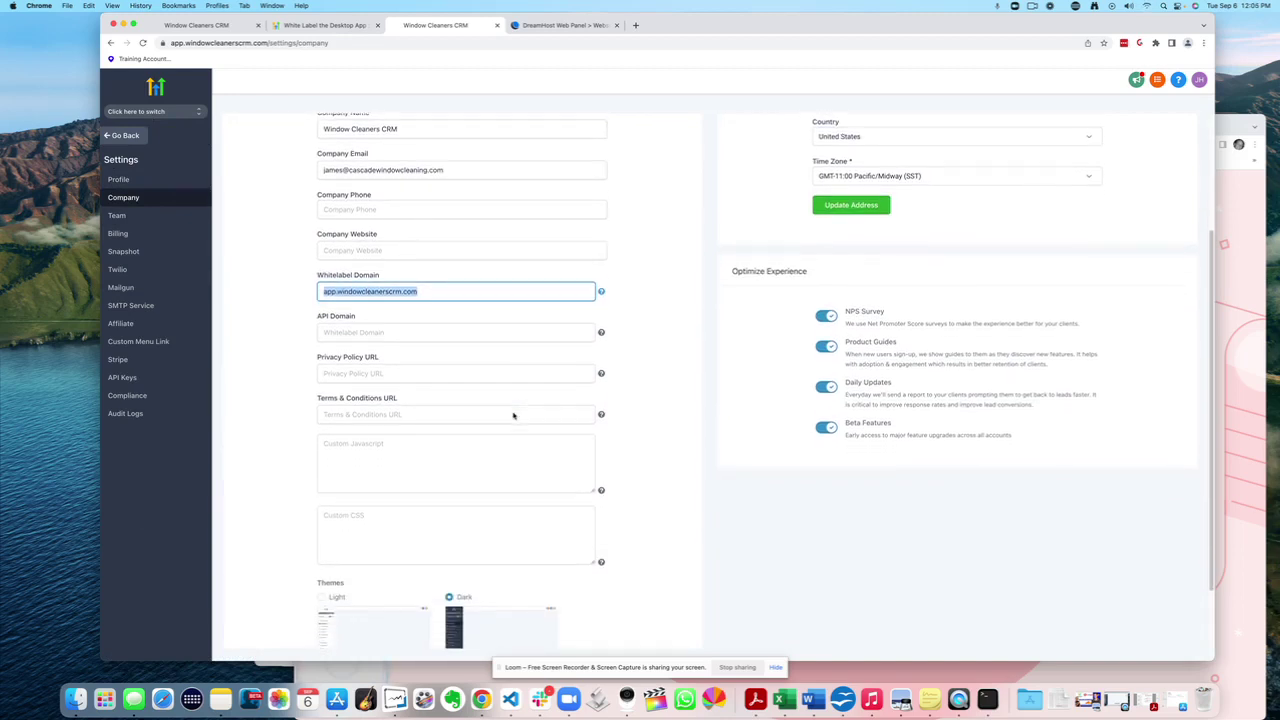
scroll(513, 415, down, 3)
scroll(513, 415, up, 2)
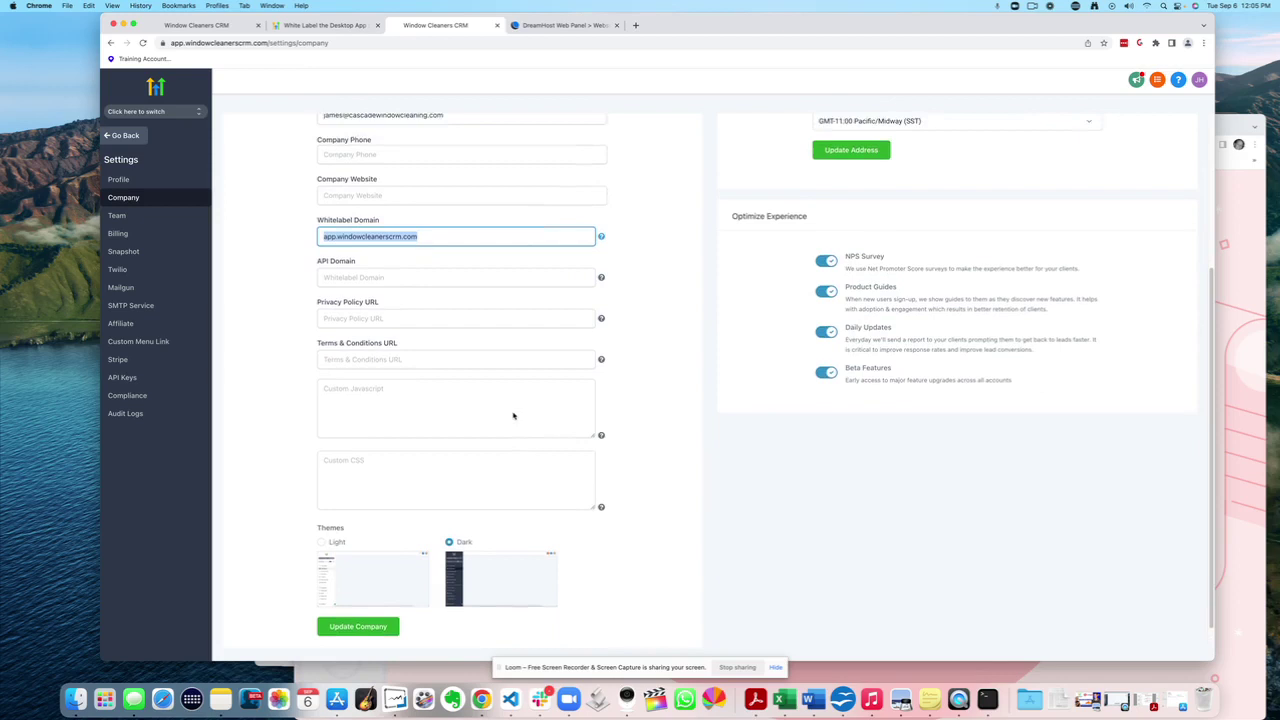
scroll(513, 415, down, 2)
scroll(513, 415, up, 4)
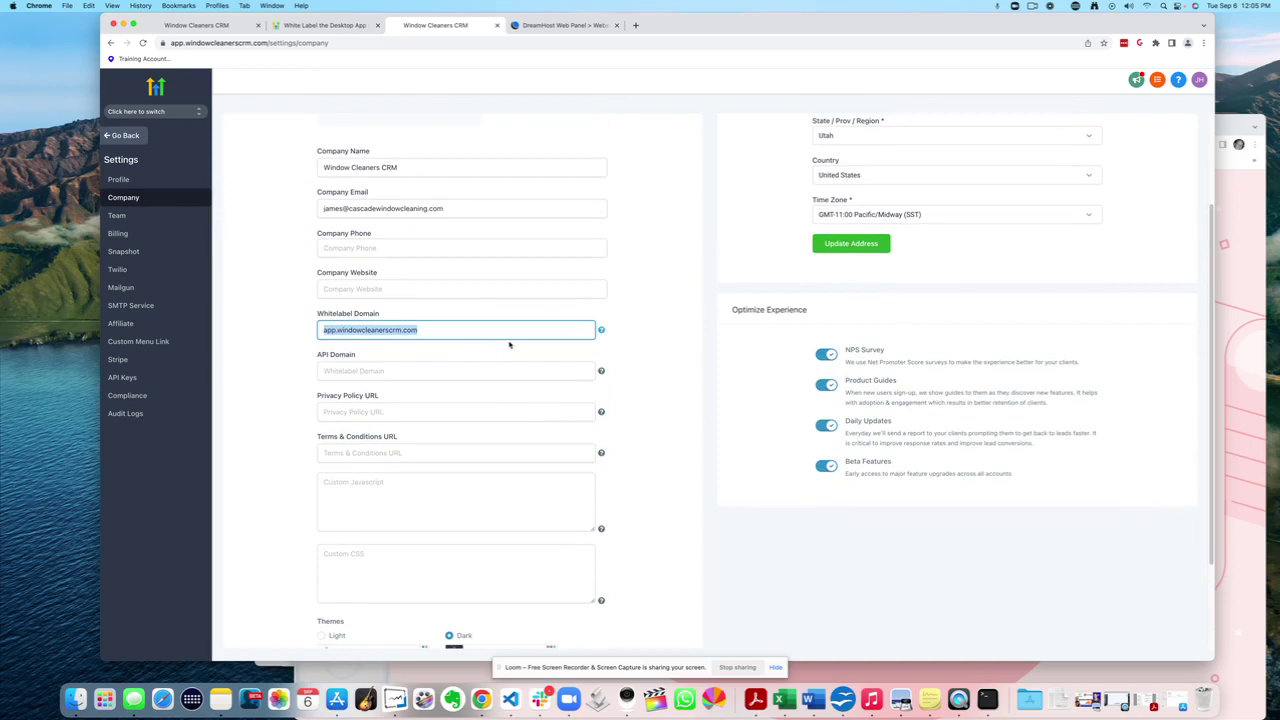
scroll(509, 344, down, 4)
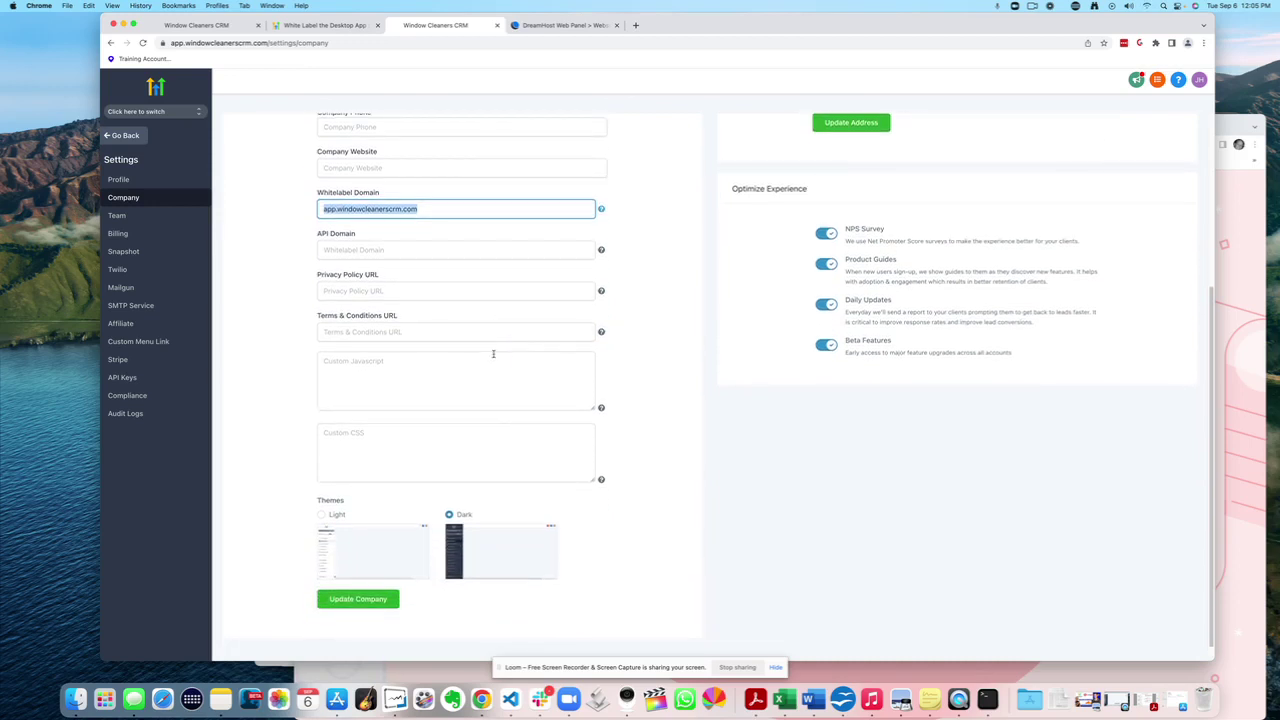
click(344, 206)
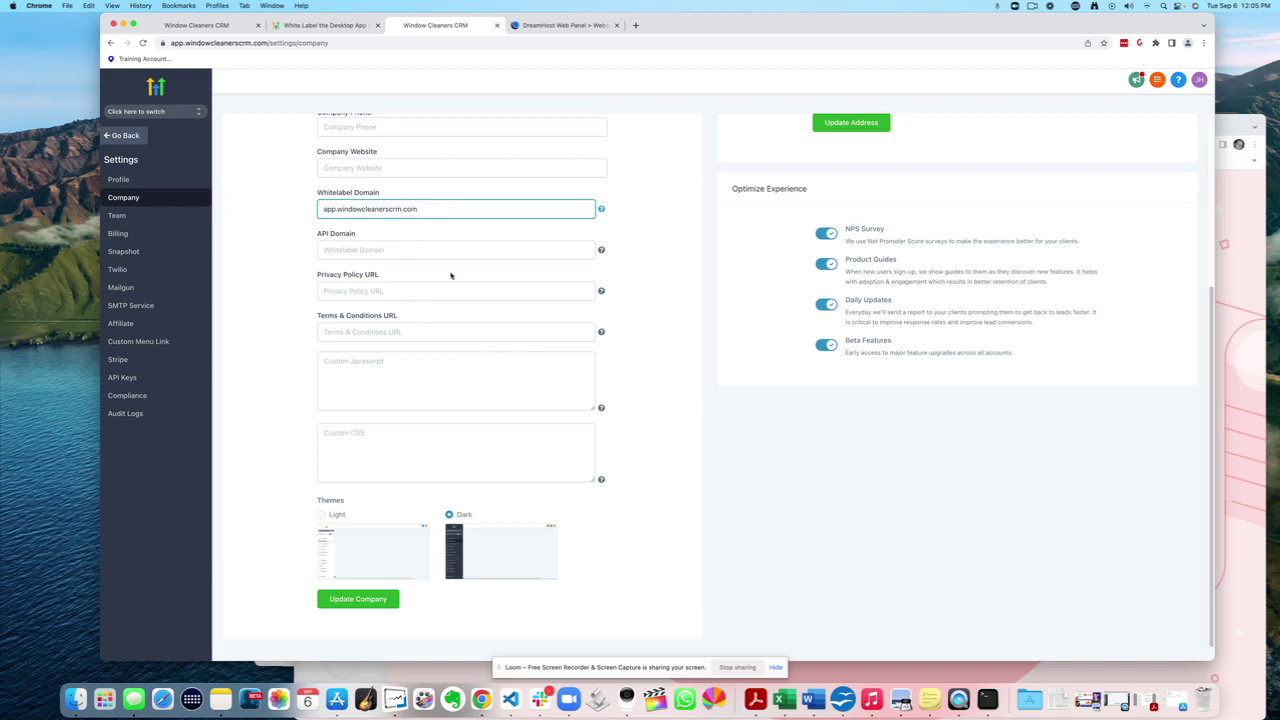
click(268, 201)
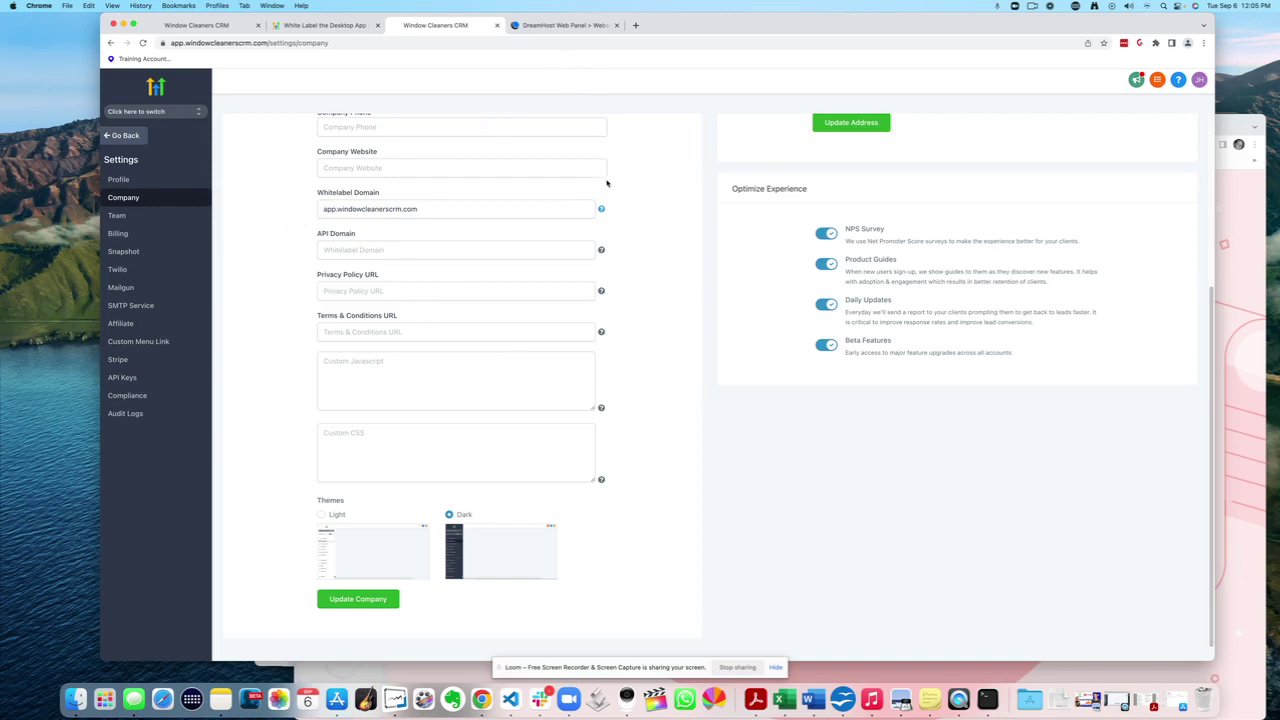
Switch to DreamHost and review the api and app CNAME records in the DNS settings of fifteenyearmortgage.com
click(556, 26)
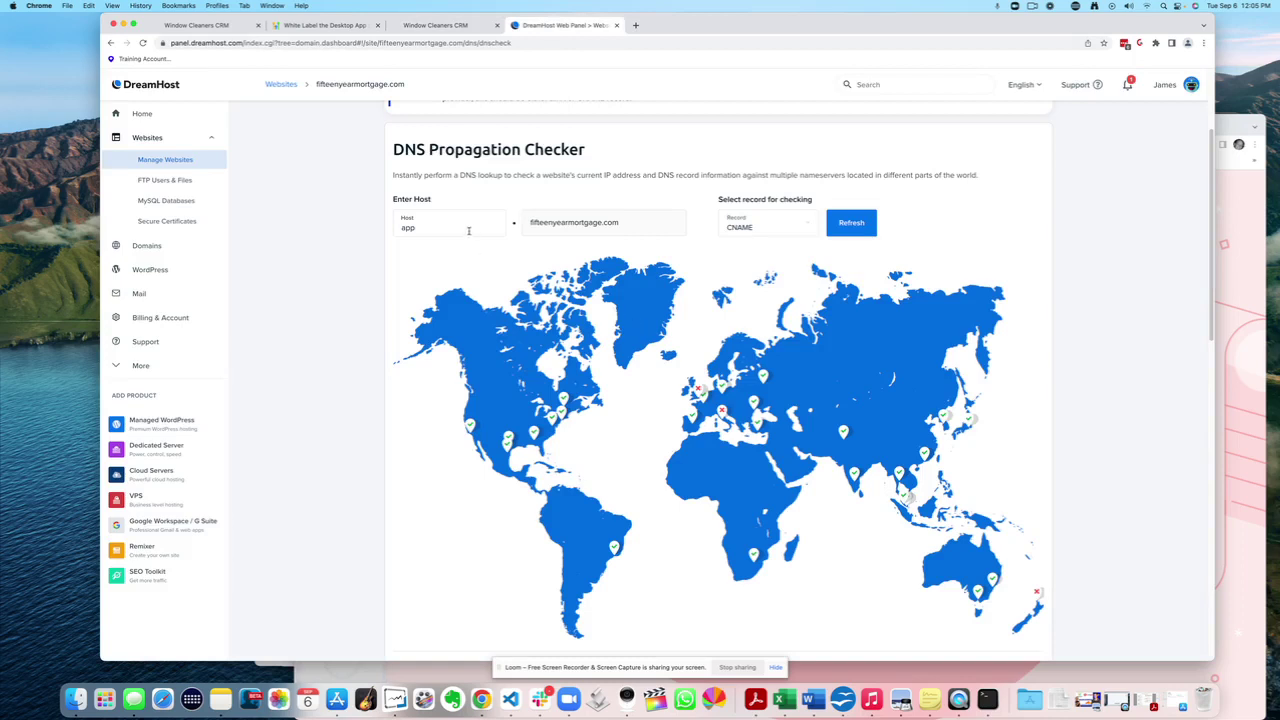
scroll(340, 183, up, 3)
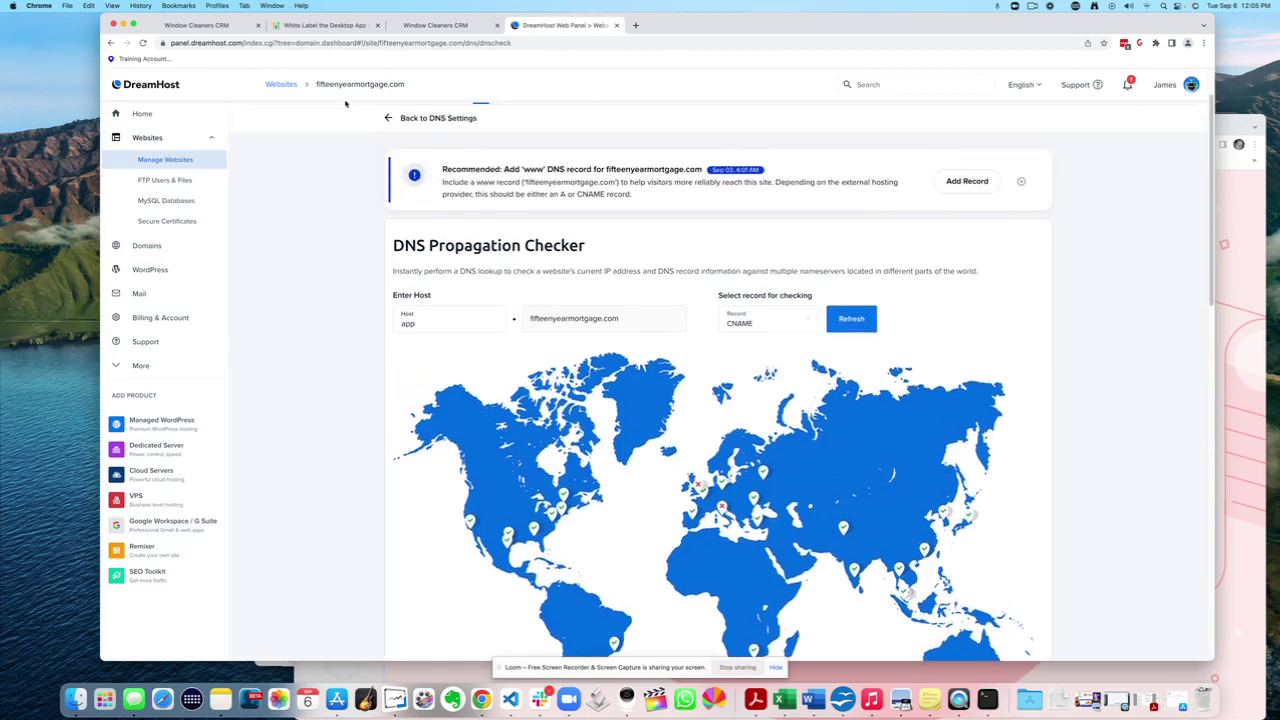
scroll(345, 134, up, 2)
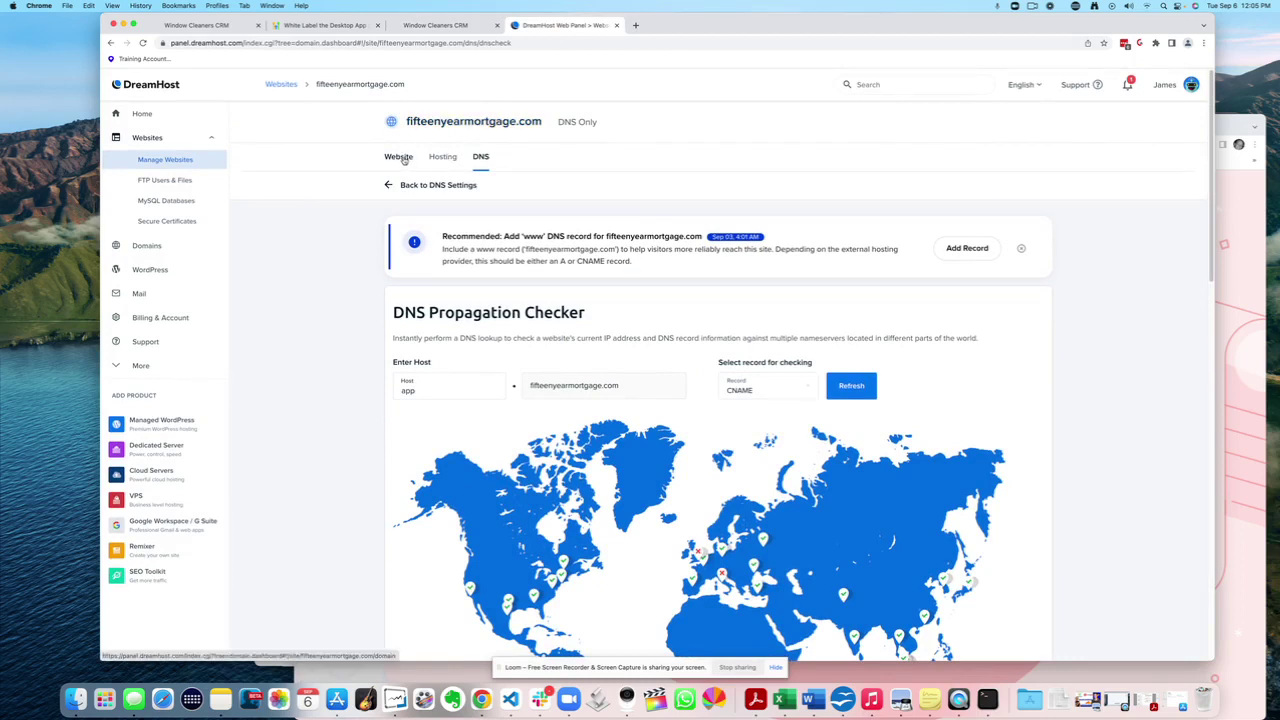
click(425, 185)
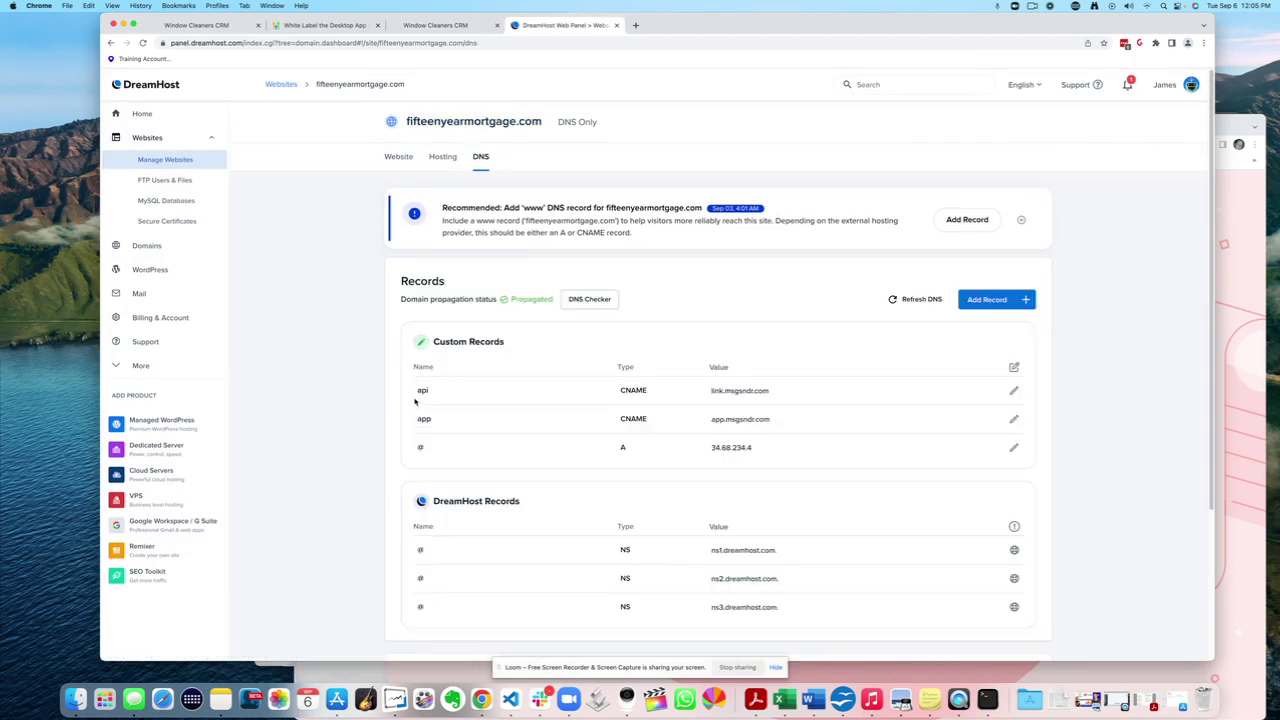
drag(415, 401, 643, 432)
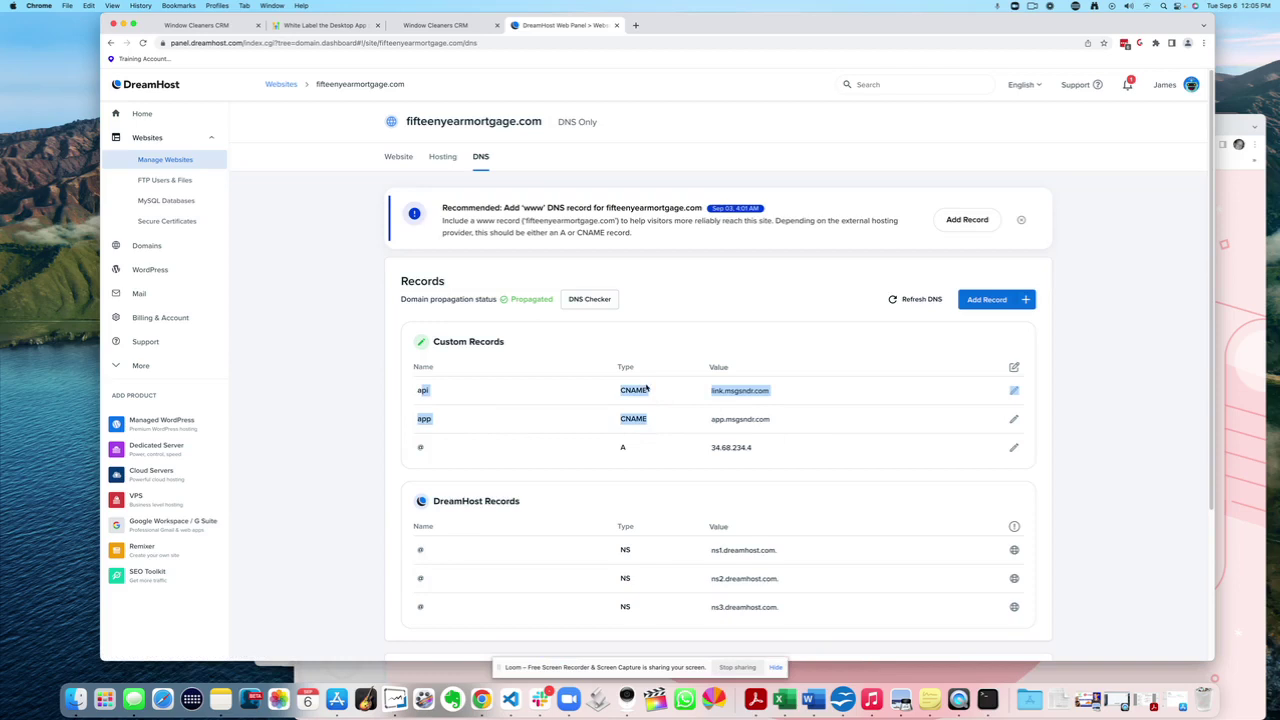
click(504, 352)
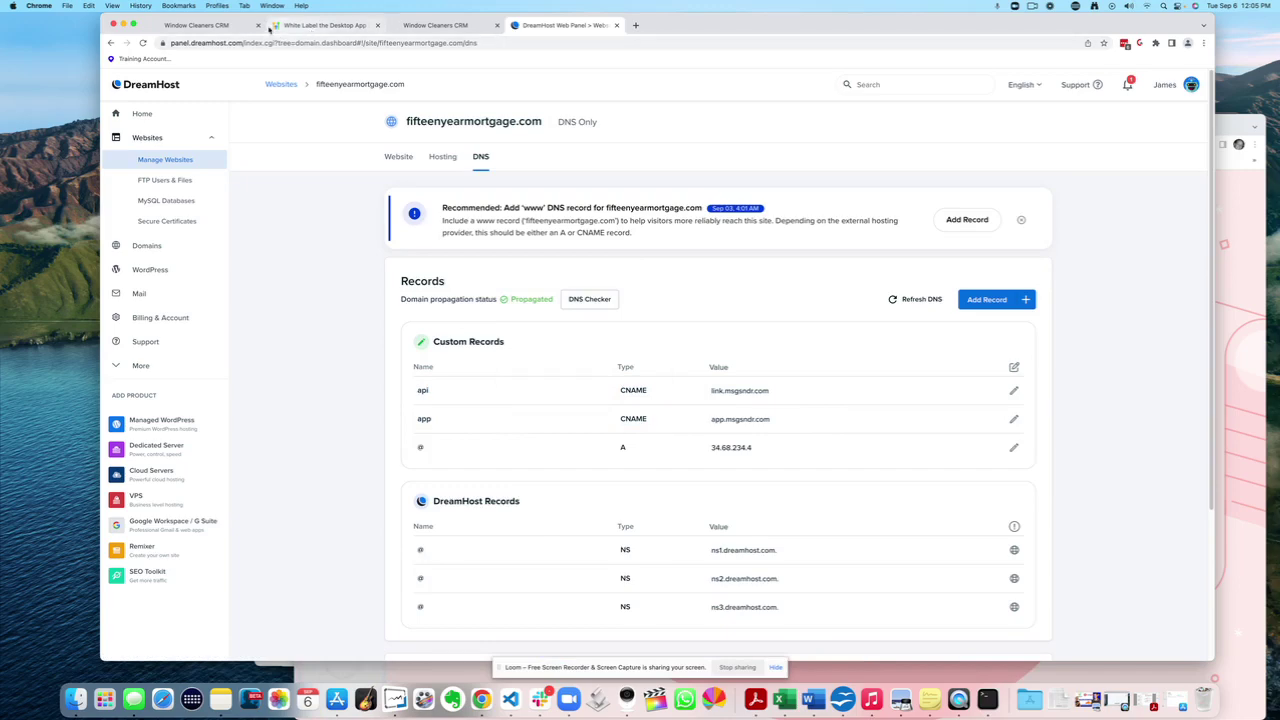
Return to the CRM company settings, bring up the browser window showing app.fifteenyearmortgage.com, and move it aside
click(226, 25)
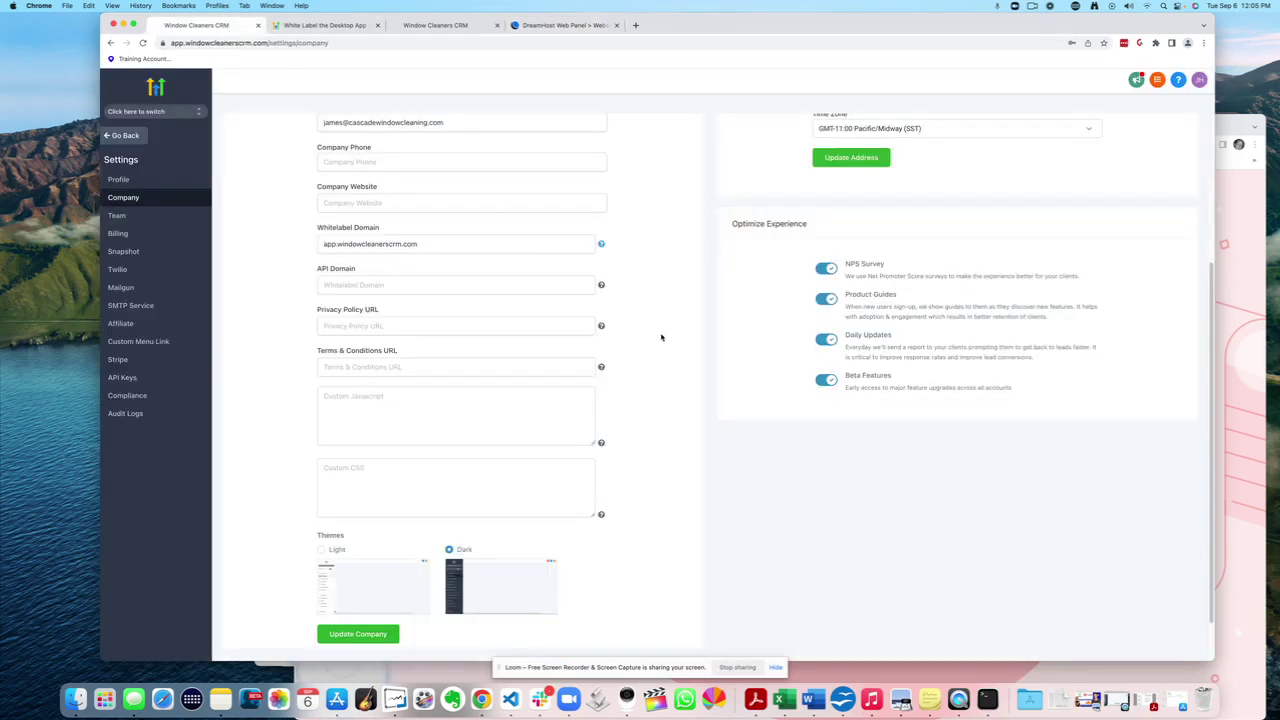
click(1243, 403)
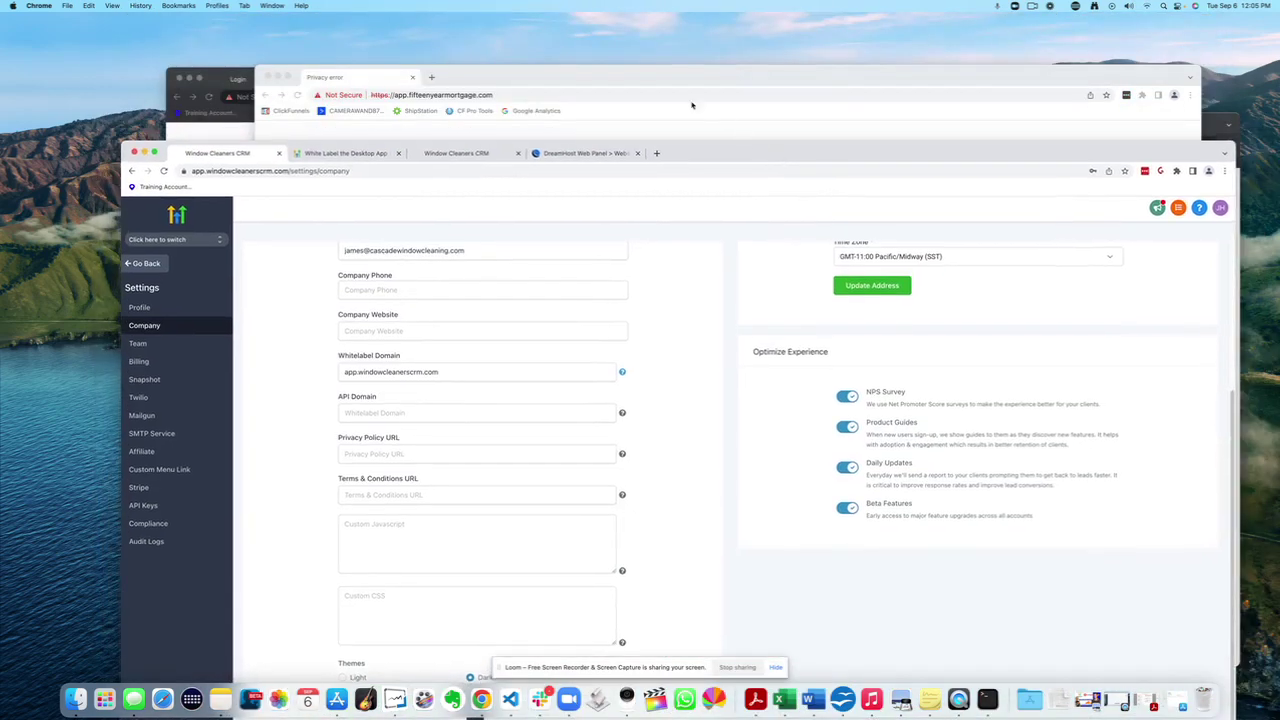
click(511, 78)
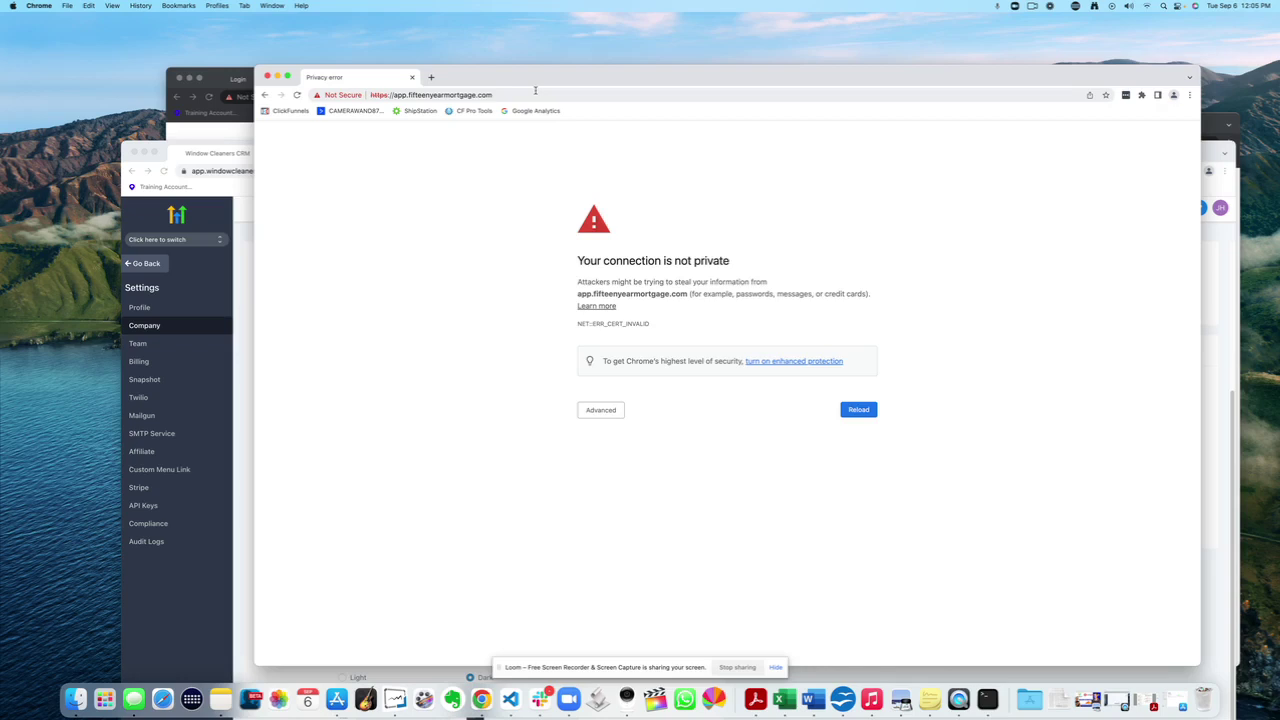
drag(539, 80, 548, 52)
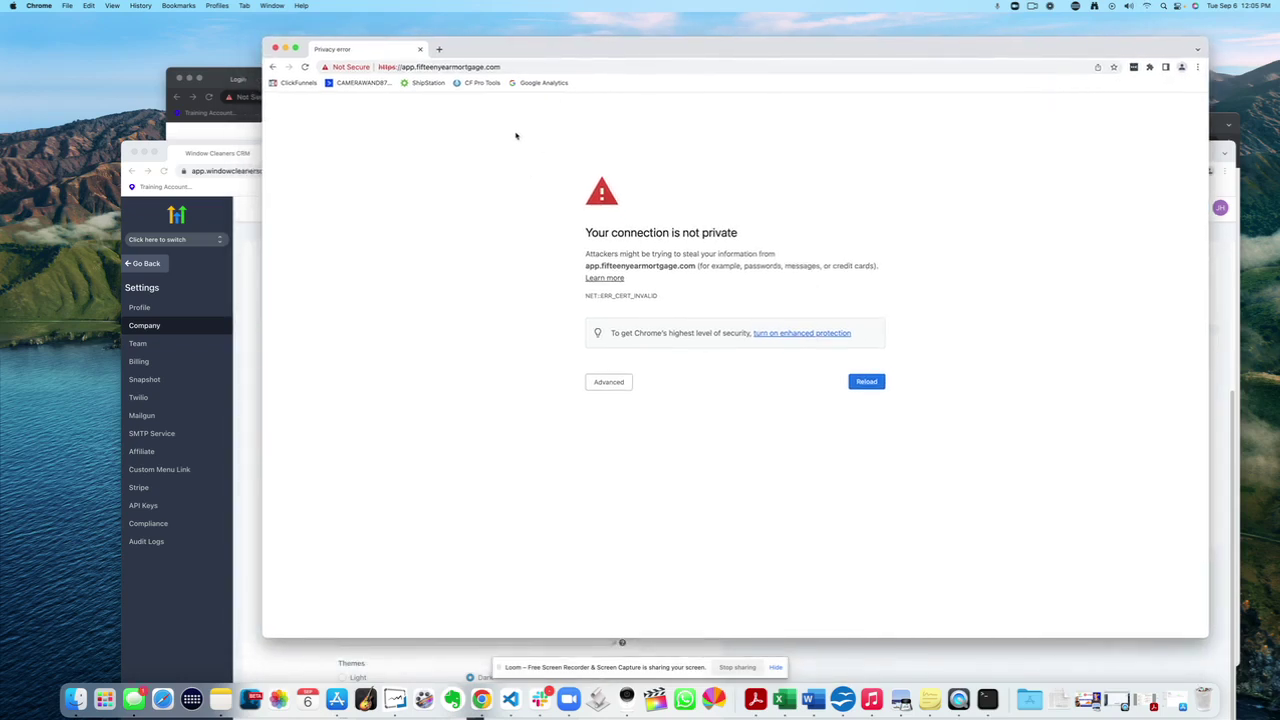
drag(478, 50, 540, 137)
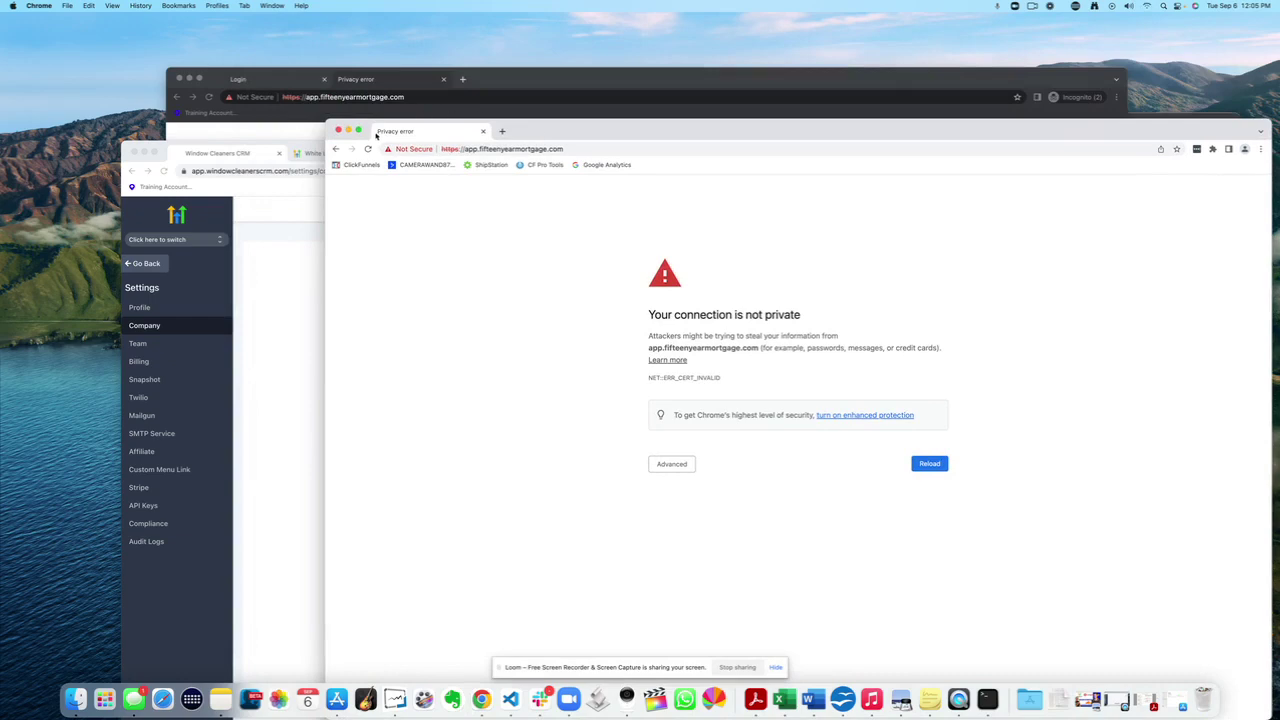
Bring the CRM window back to the front and reposition it to show the whitelabel domain and the update option
click(287, 277)
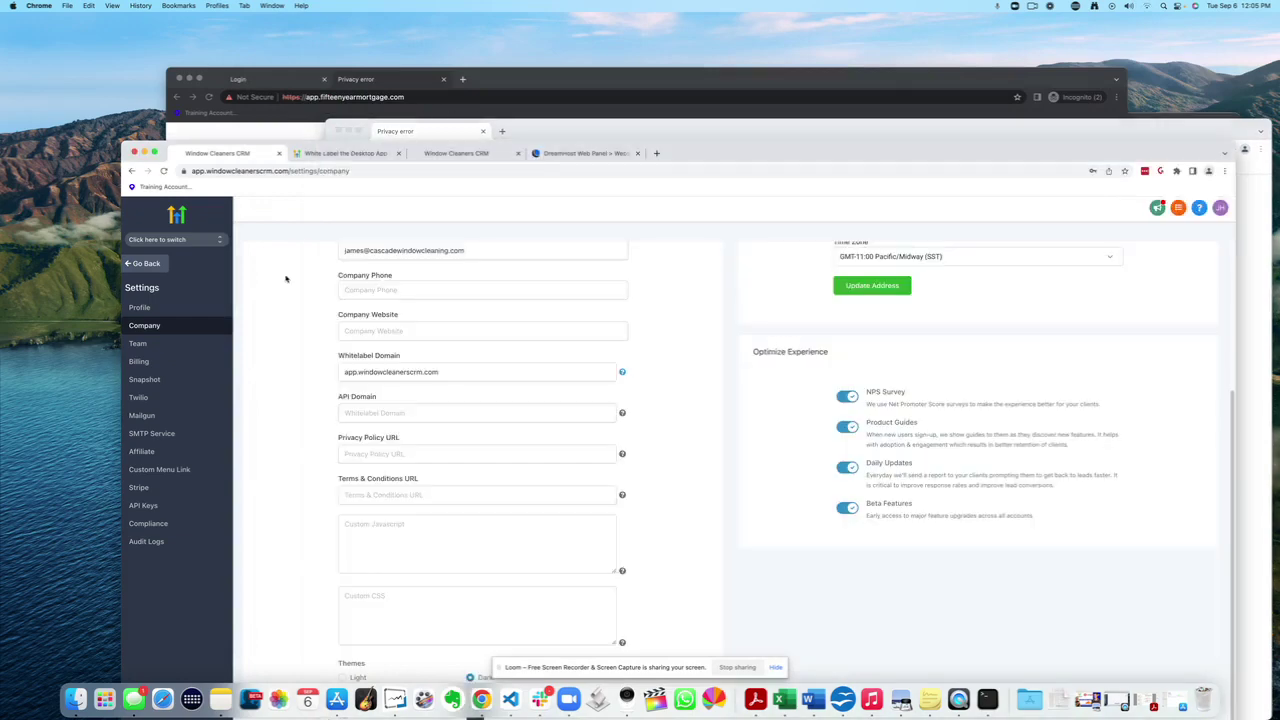
triple_click(361, 371)
drag(711, 141, 682, 34)
click(368, 265)
click(658, 271)
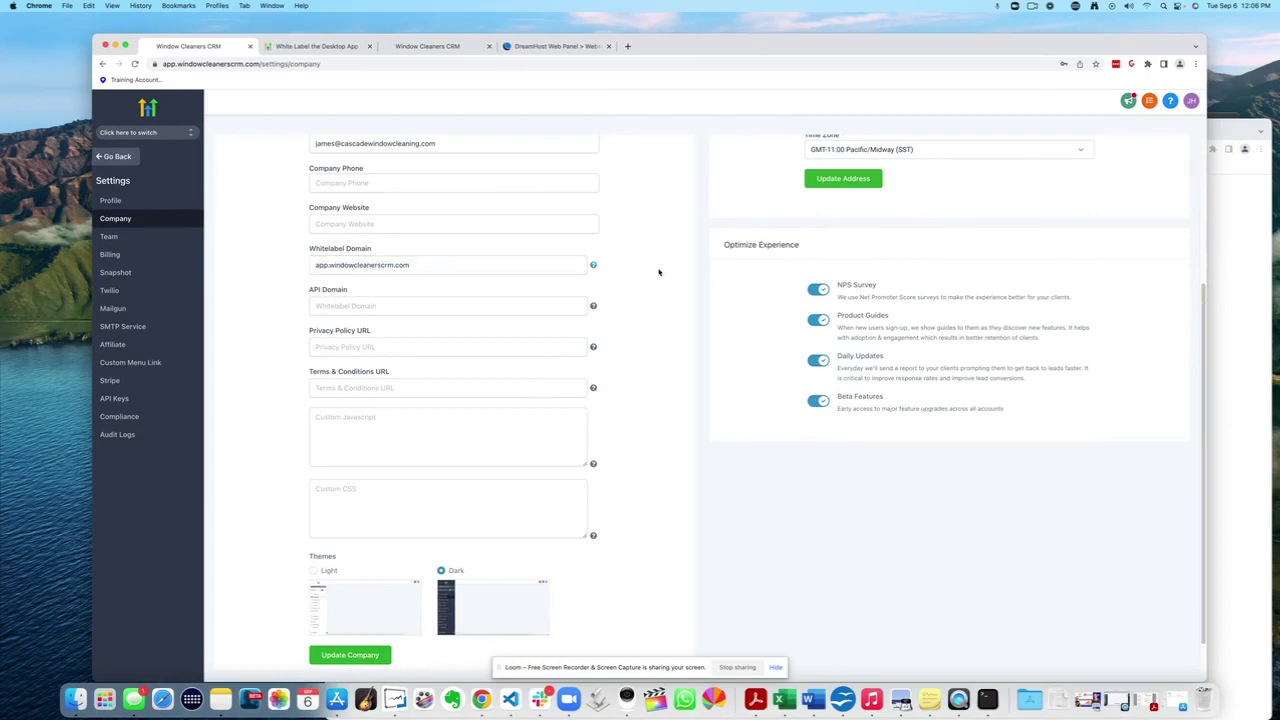
scroll(659, 272, down, 1)
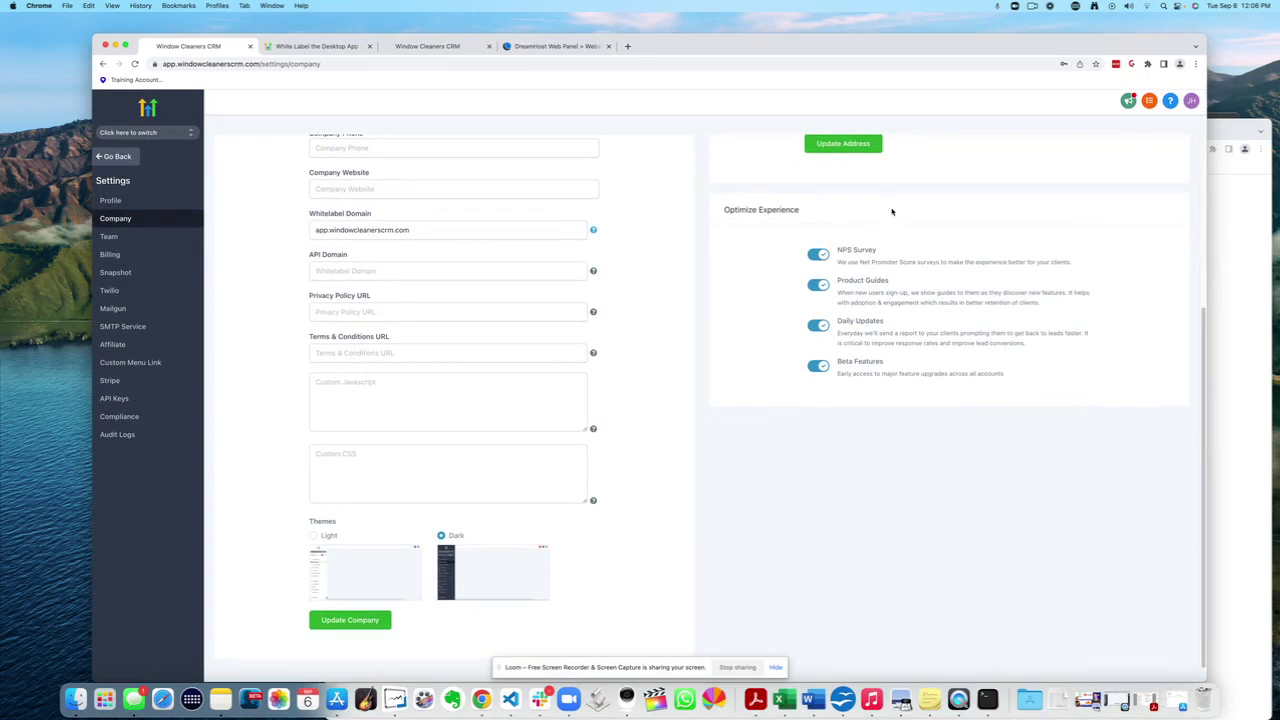
Copy fifteenyearmortgage from the other window's address and set the Whitelabel Domain to app.fifteenyearmortgage.com
click(1235, 368)
double_click(515, 149)
key(super+c)
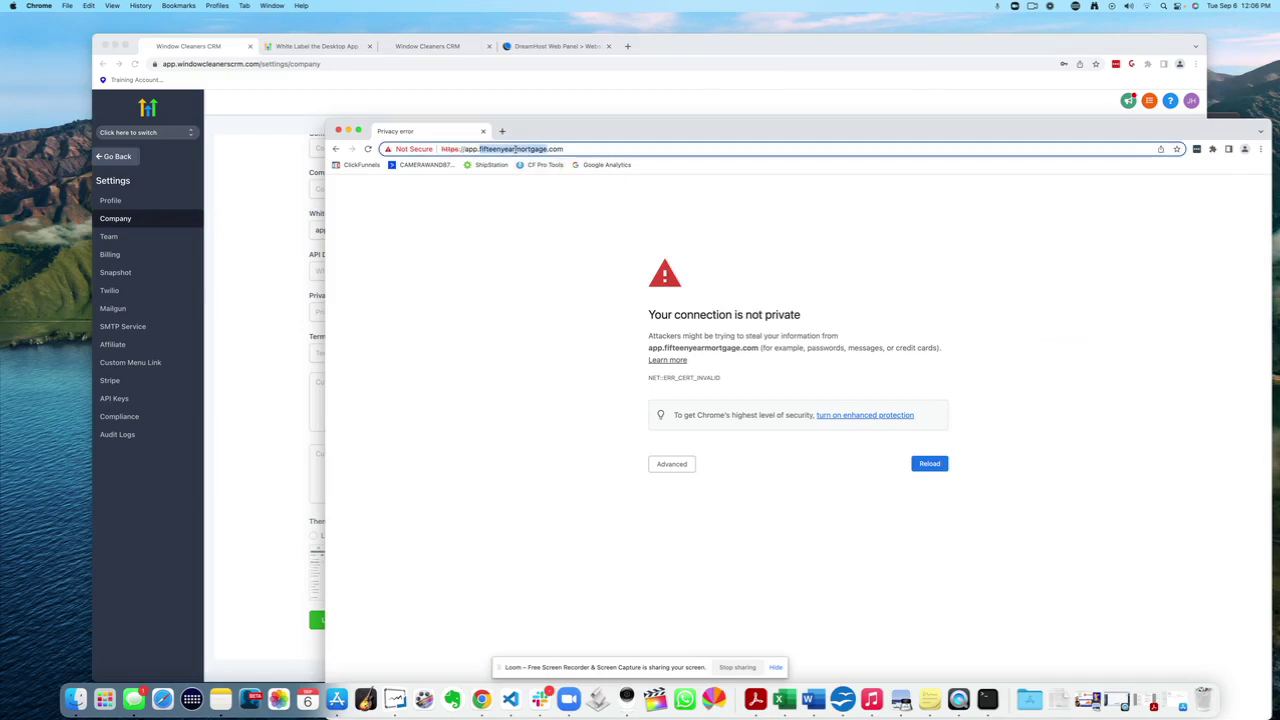
click(320, 256)
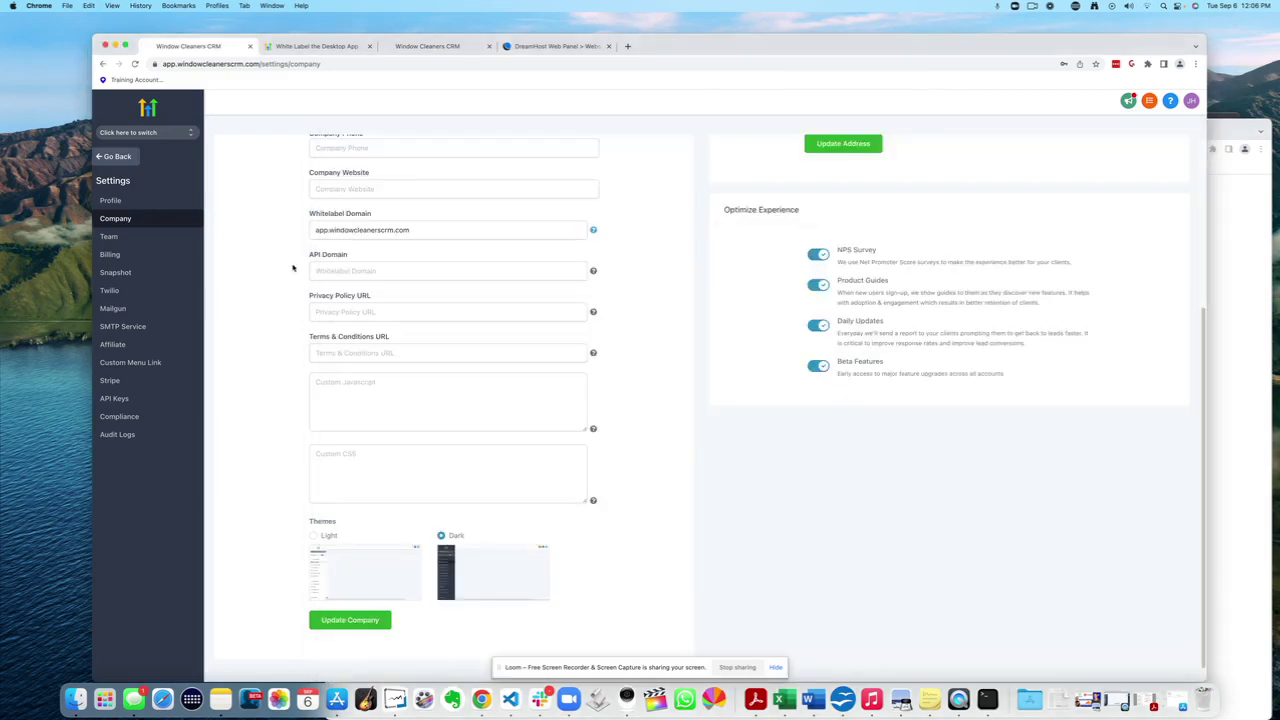
double_click(364, 230)
key(super+v)
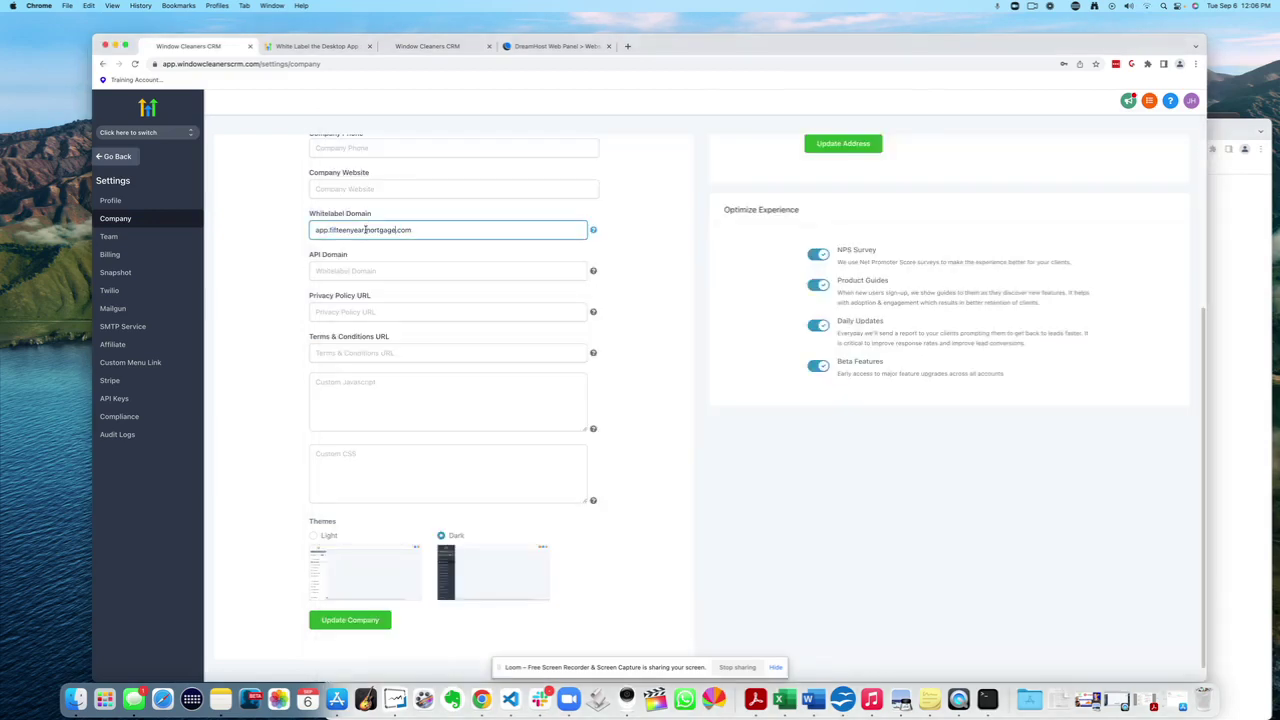
Save the updated company data and check the Whitelabel Domain entry
click(658, 325)
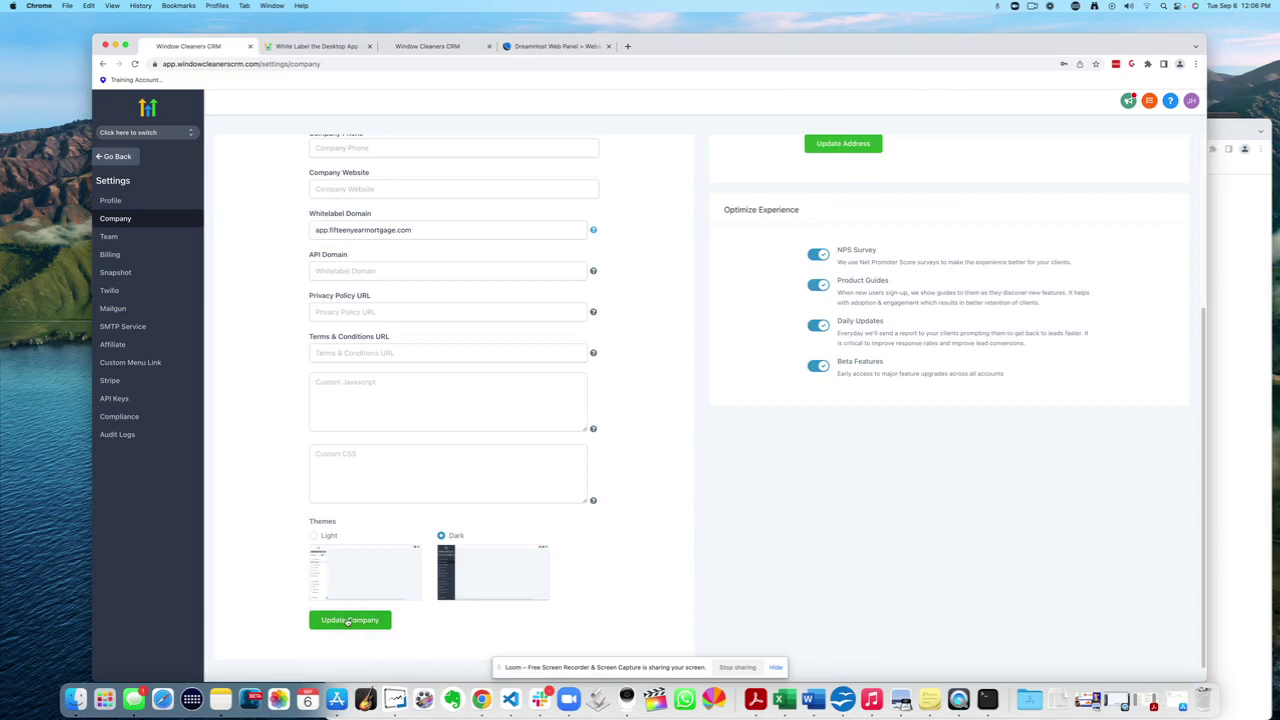
click(352, 619)
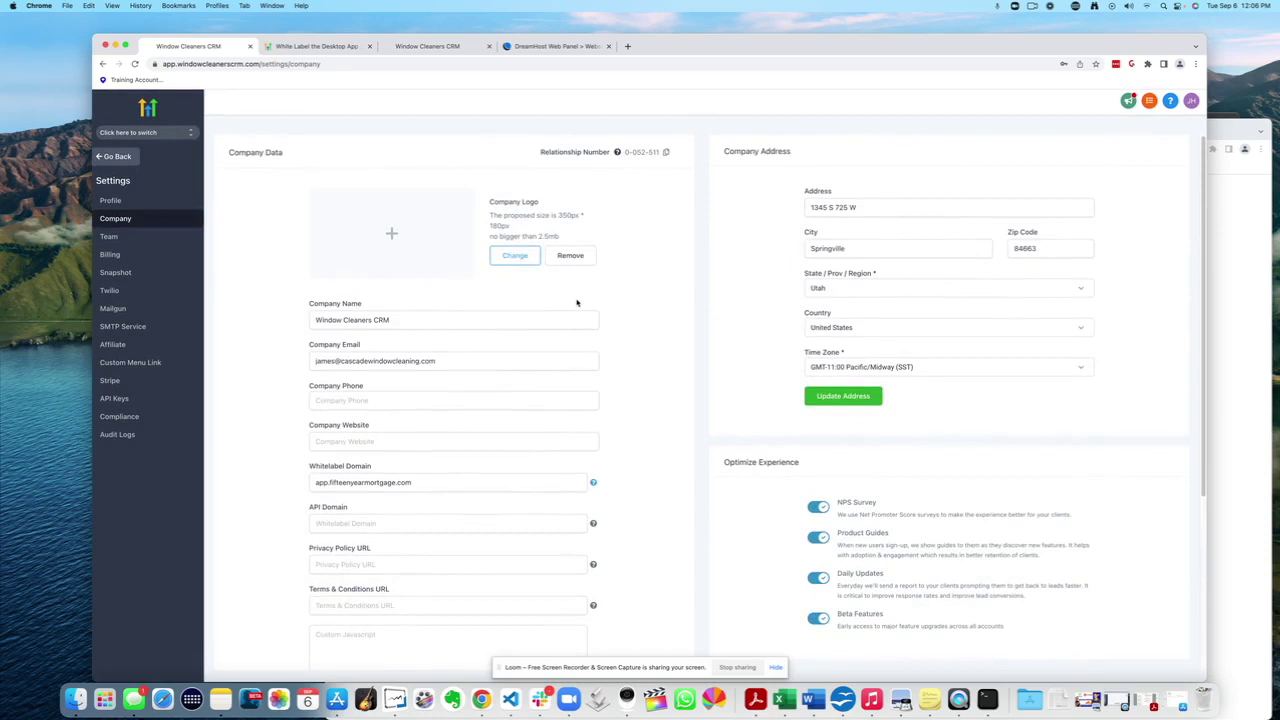
scroll(520, 310, down, 5)
scroll(573, 330, up, 4)
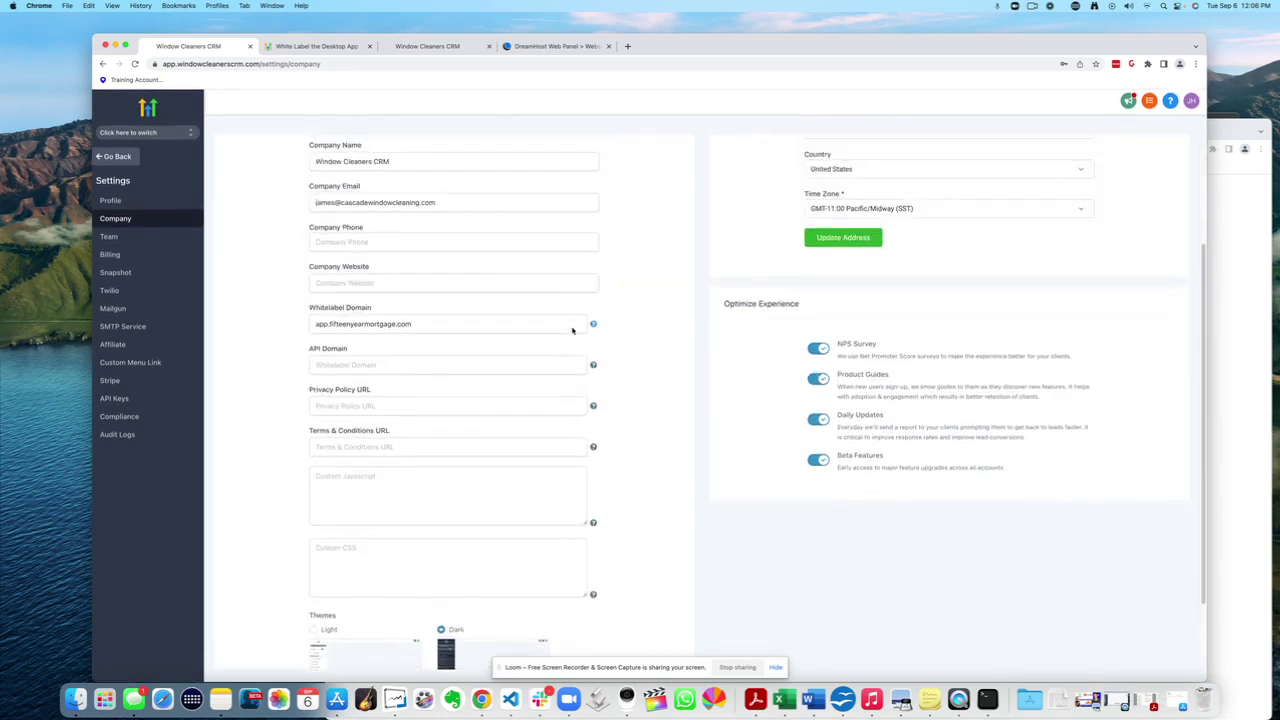
Reload app.fifteenyearmortgage.com in the other browser window and move that window up and to the left
click(1220, 327)
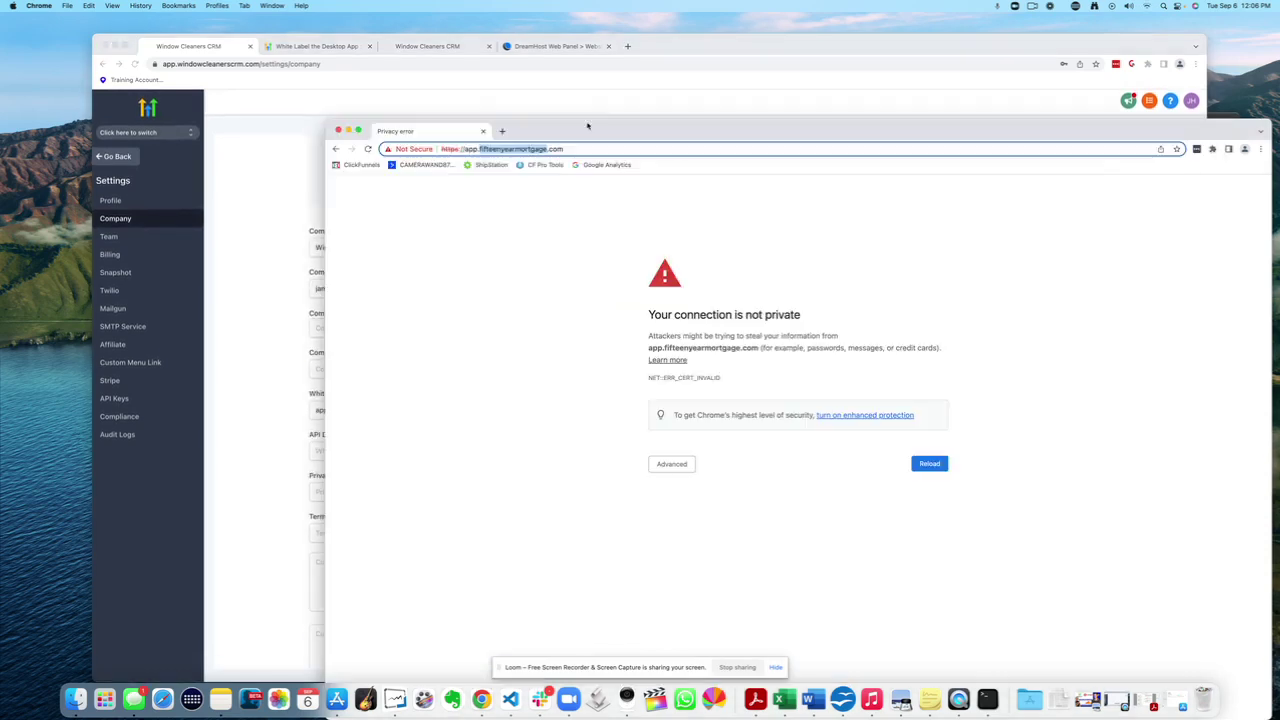
key(Return)
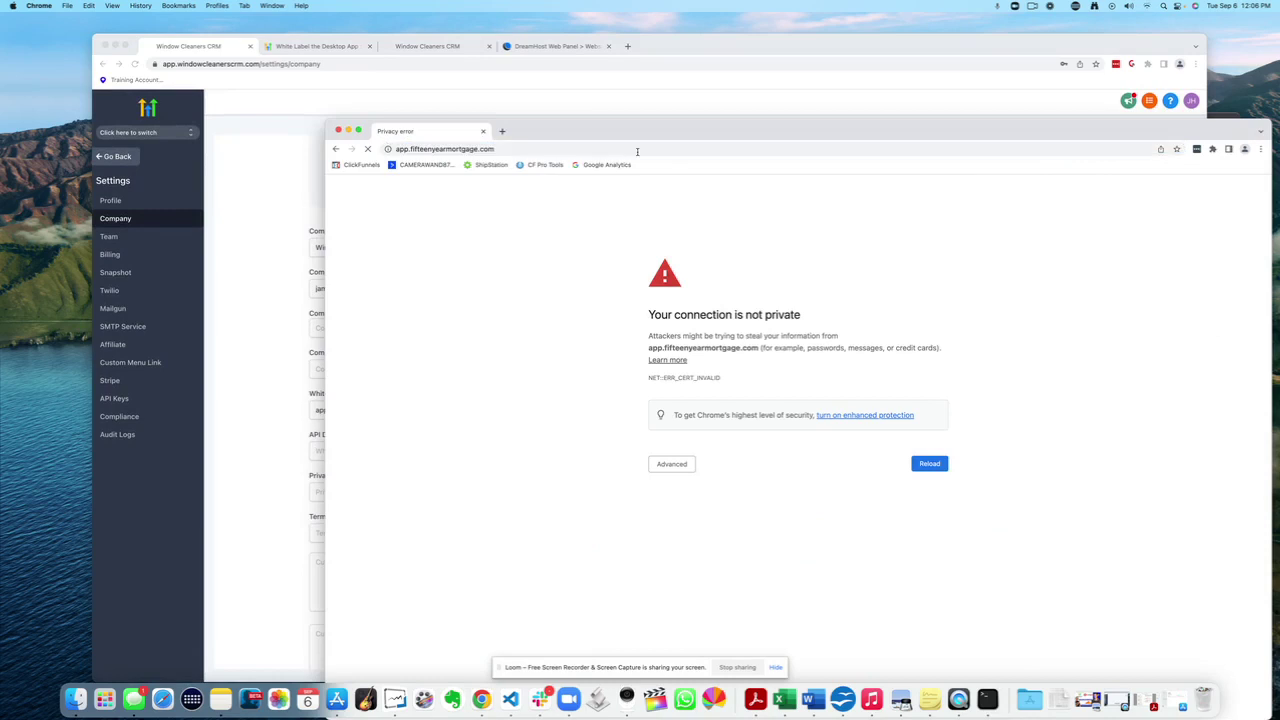
drag(628, 134, 555, 96)
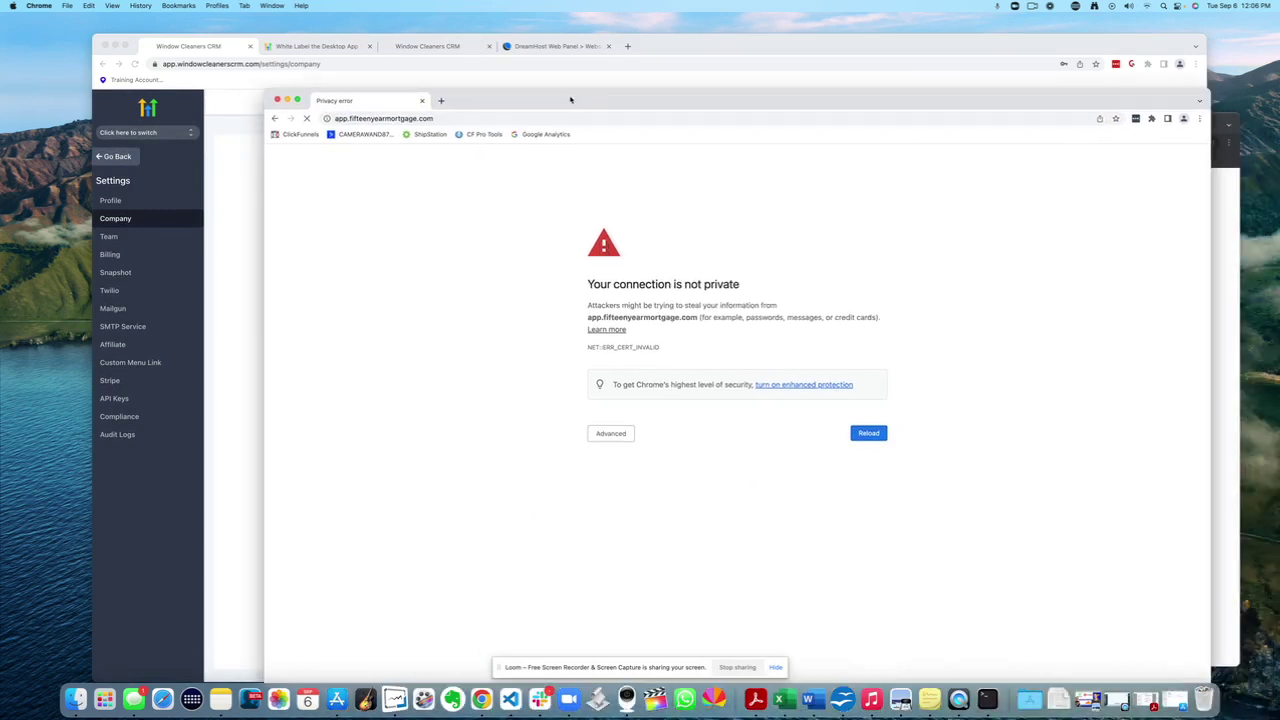
Copy the app.fifteenyearmortgage.com address, load it in a new tab and read the page that appears
click(533, 110)
key(super+c)
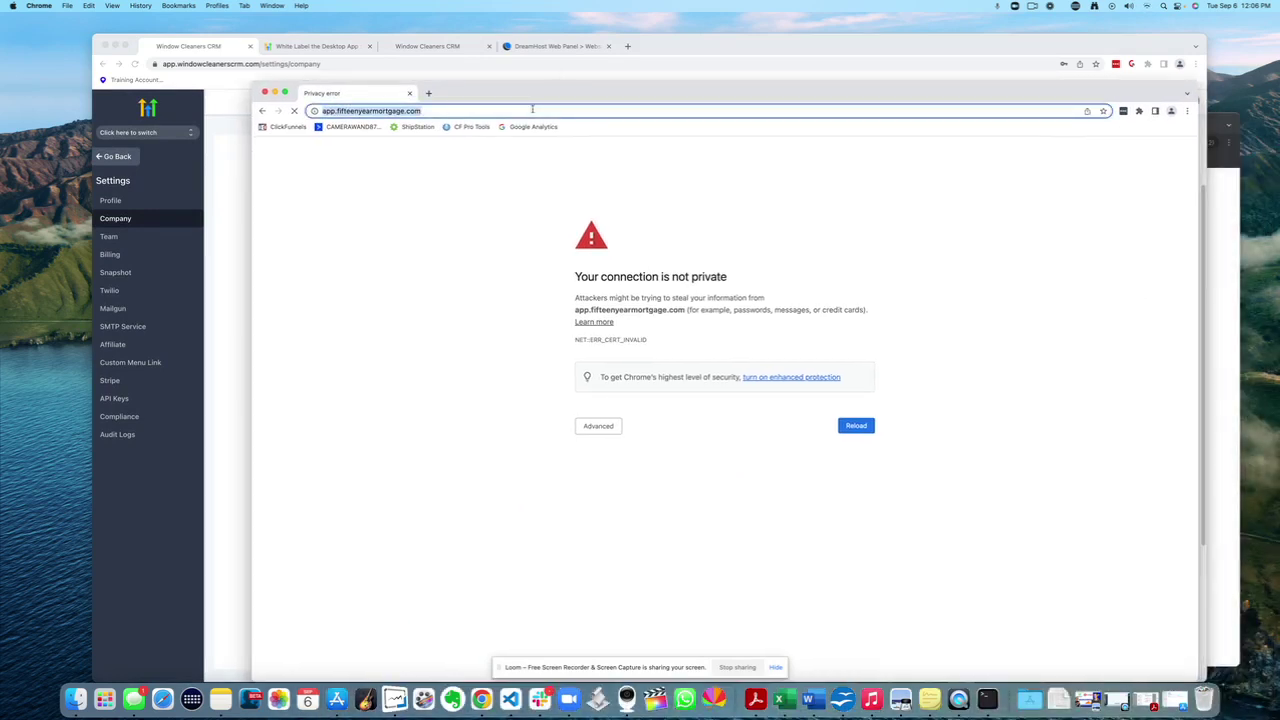
click(533, 110)
double_click(533, 110)
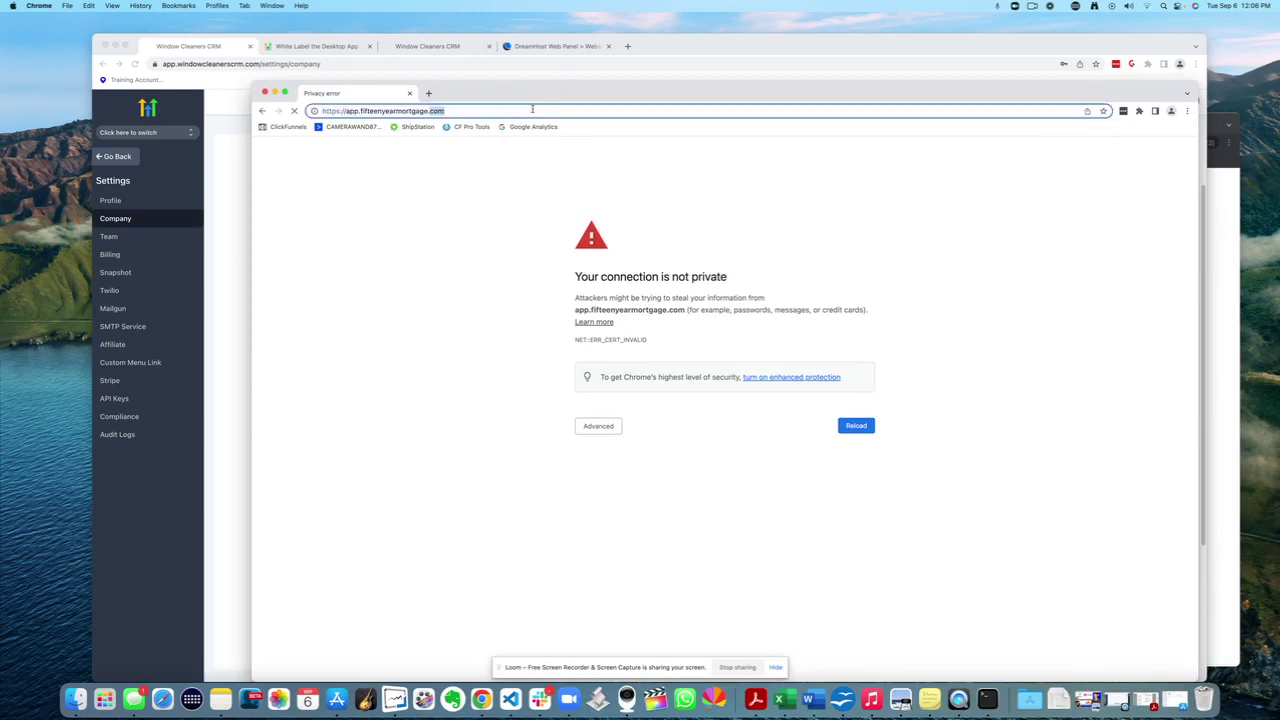
click(429, 93)
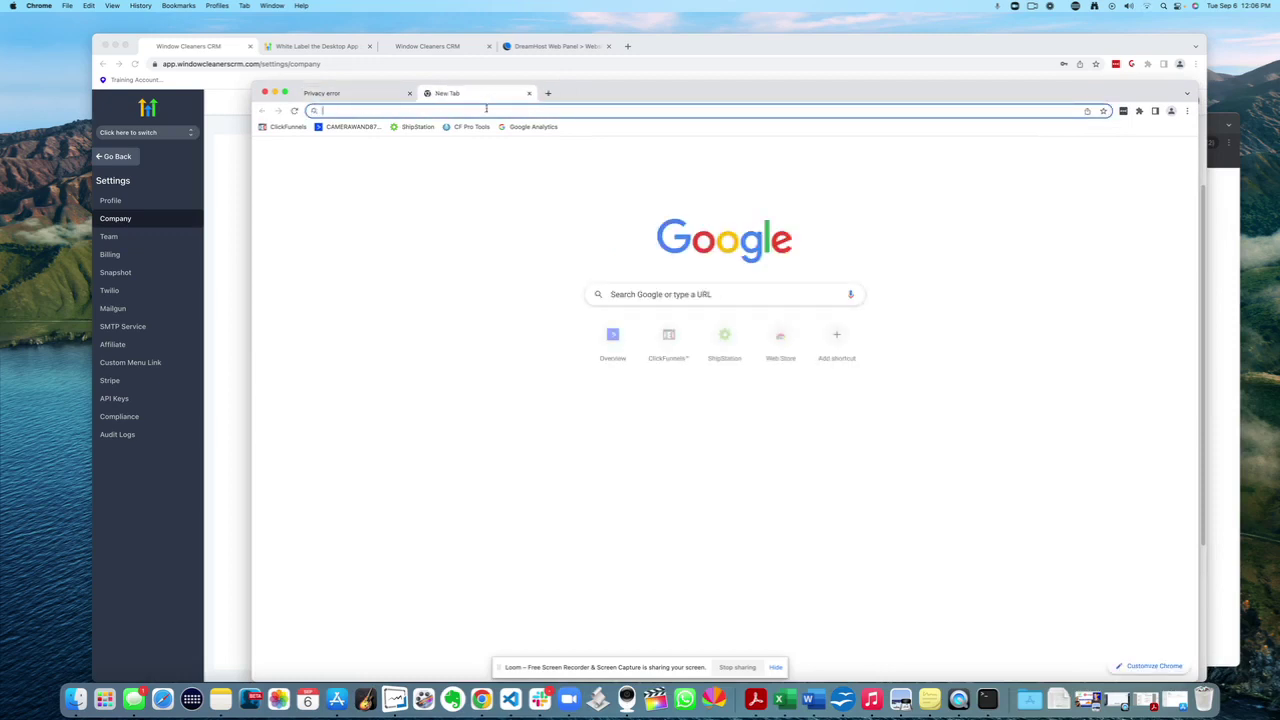
key(super+v)
key(Return)
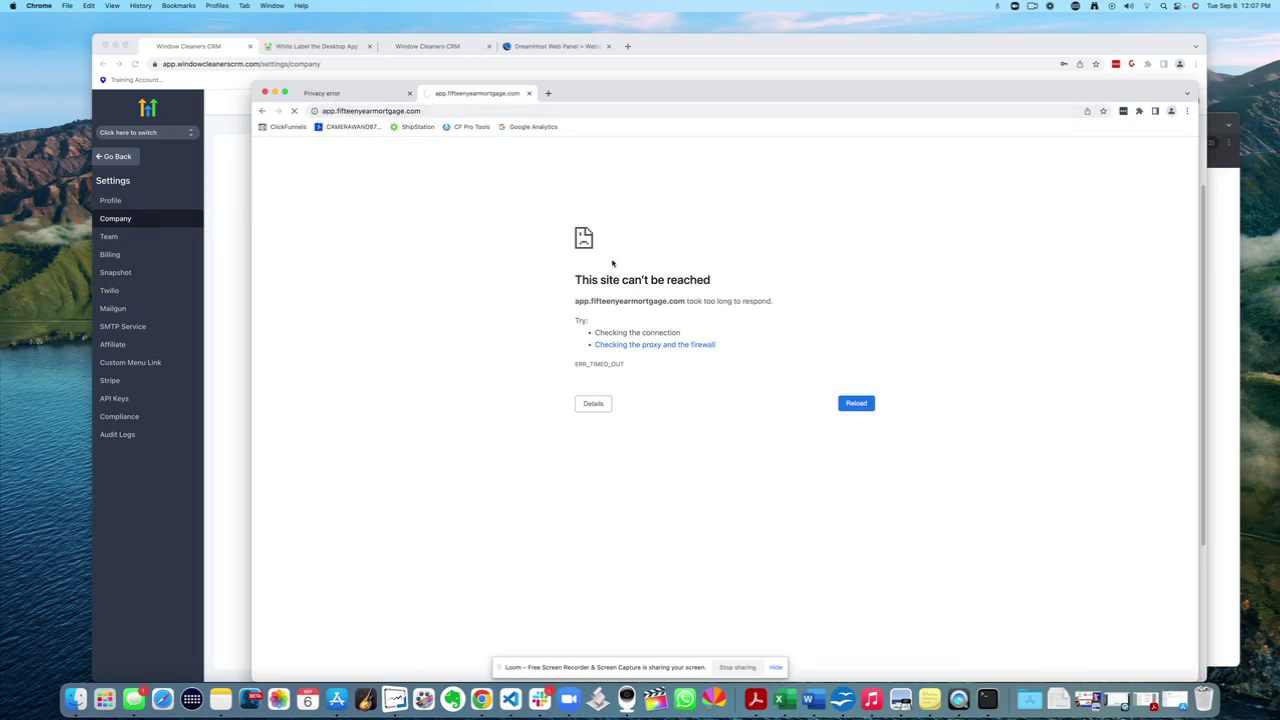
drag(563, 267, 713, 380)
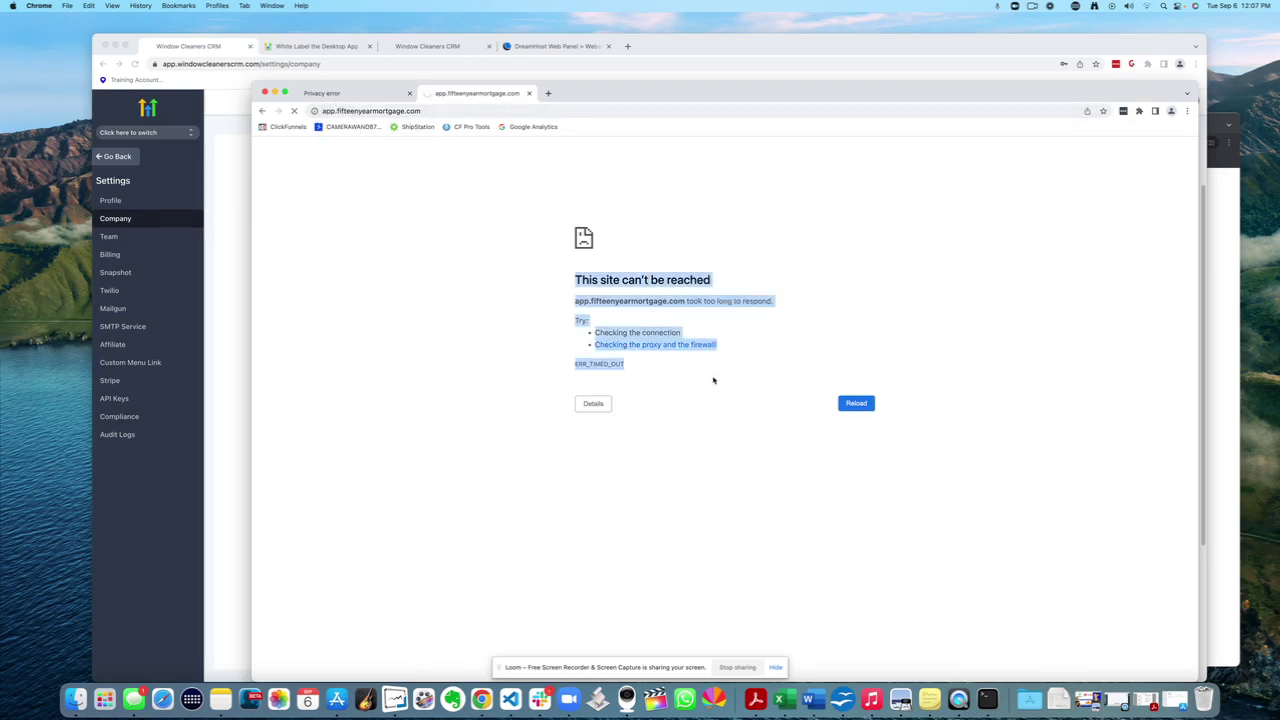
click(500, 314)
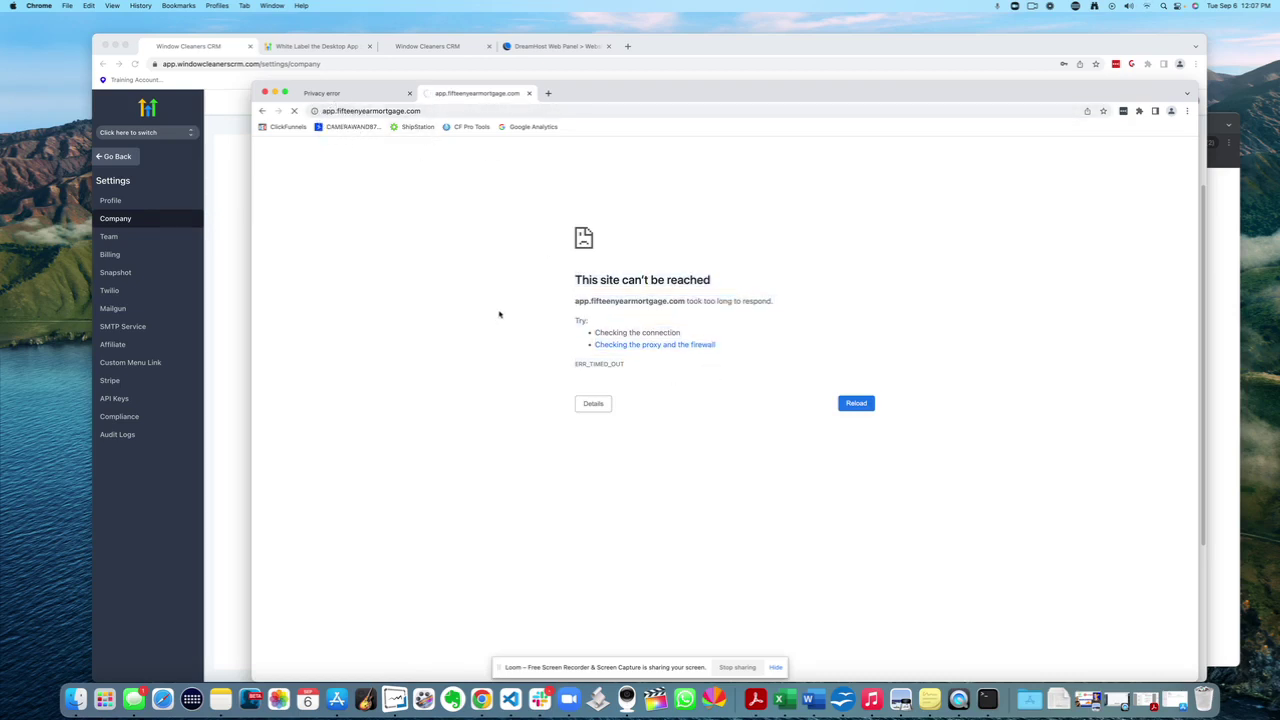
View the DreamHost DNS records, switch to Terminal, rerun dig app.fifteenyearmortgage.com and highlight its output
click(566, 47)
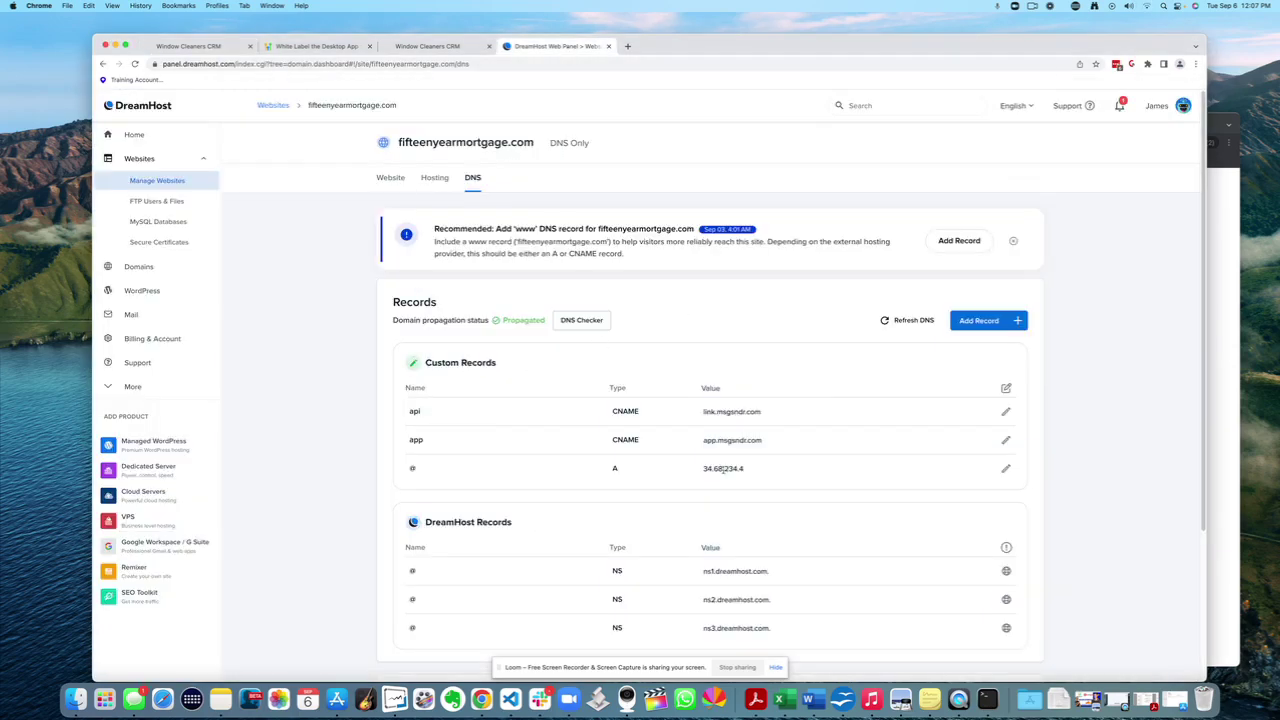
click(987, 698)
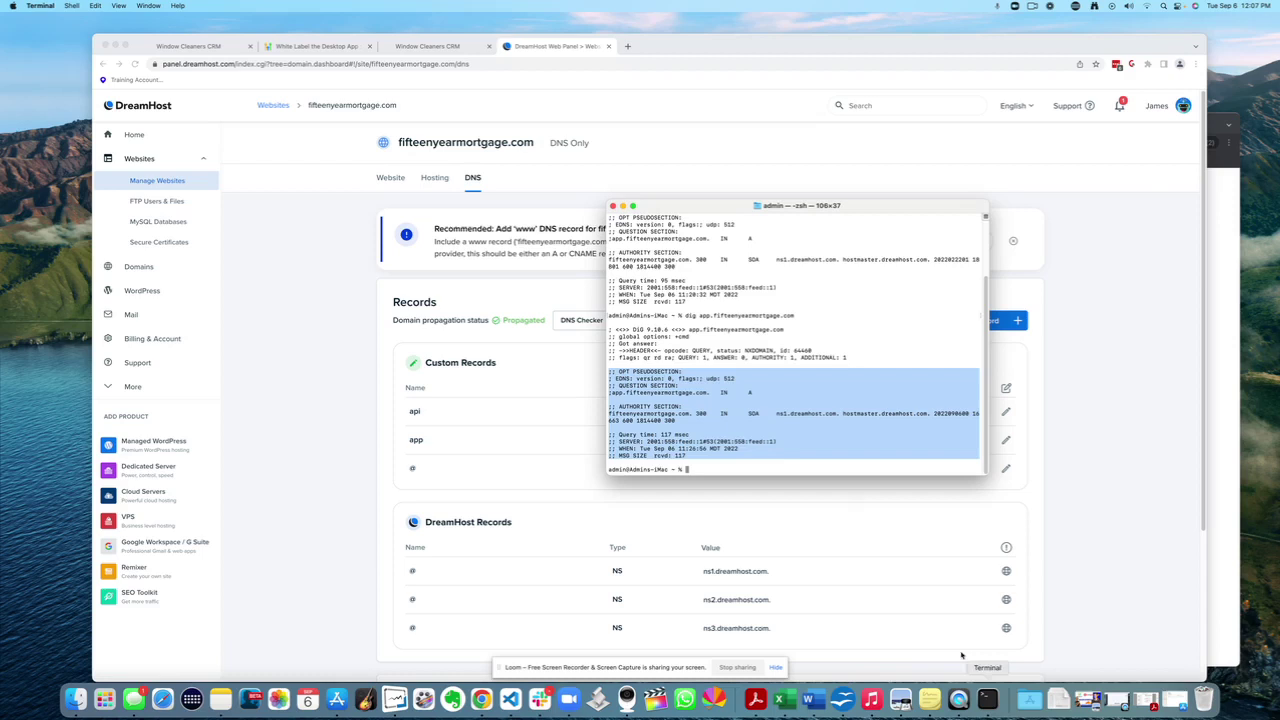
click(853, 447)
key(Up)
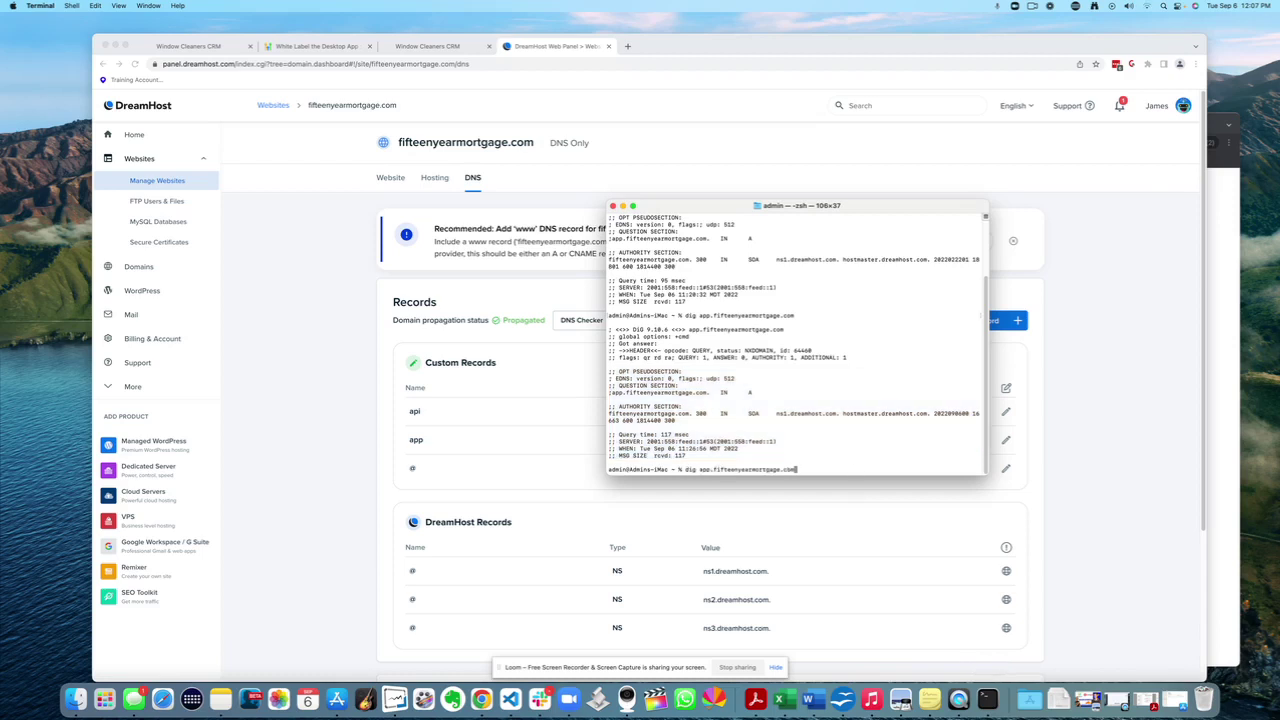
key(Return)
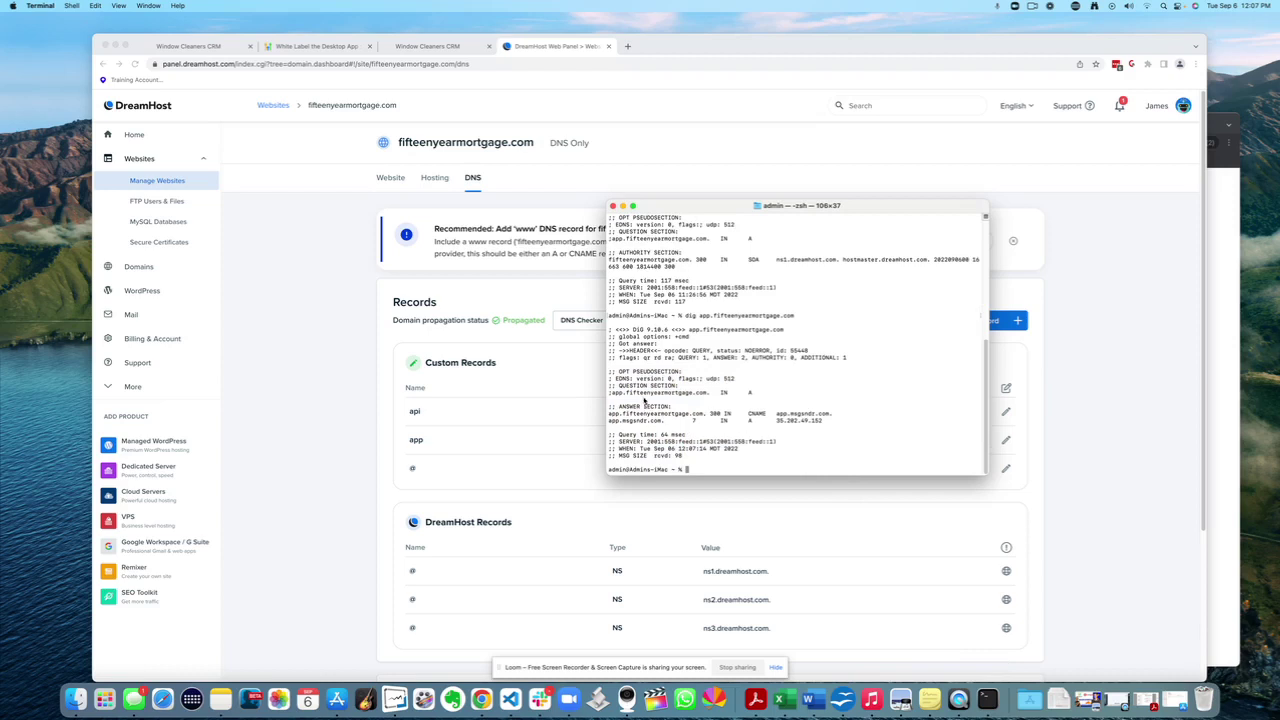
drag(645, 399, 826, 422)
drag(609, 315, 793, 461)
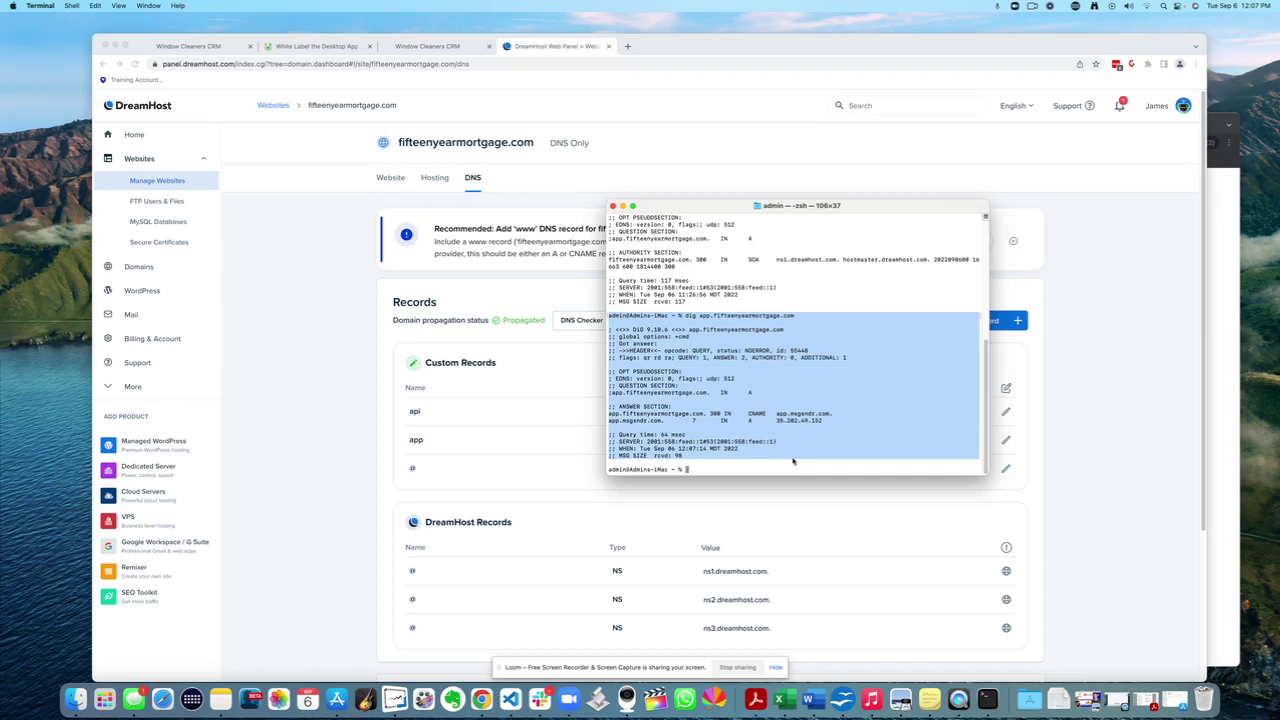
Reload the CRM company settings in the browser, check the Whitelabel Domain entry and compare it with the second CRM tab and its address
click(339, 303)
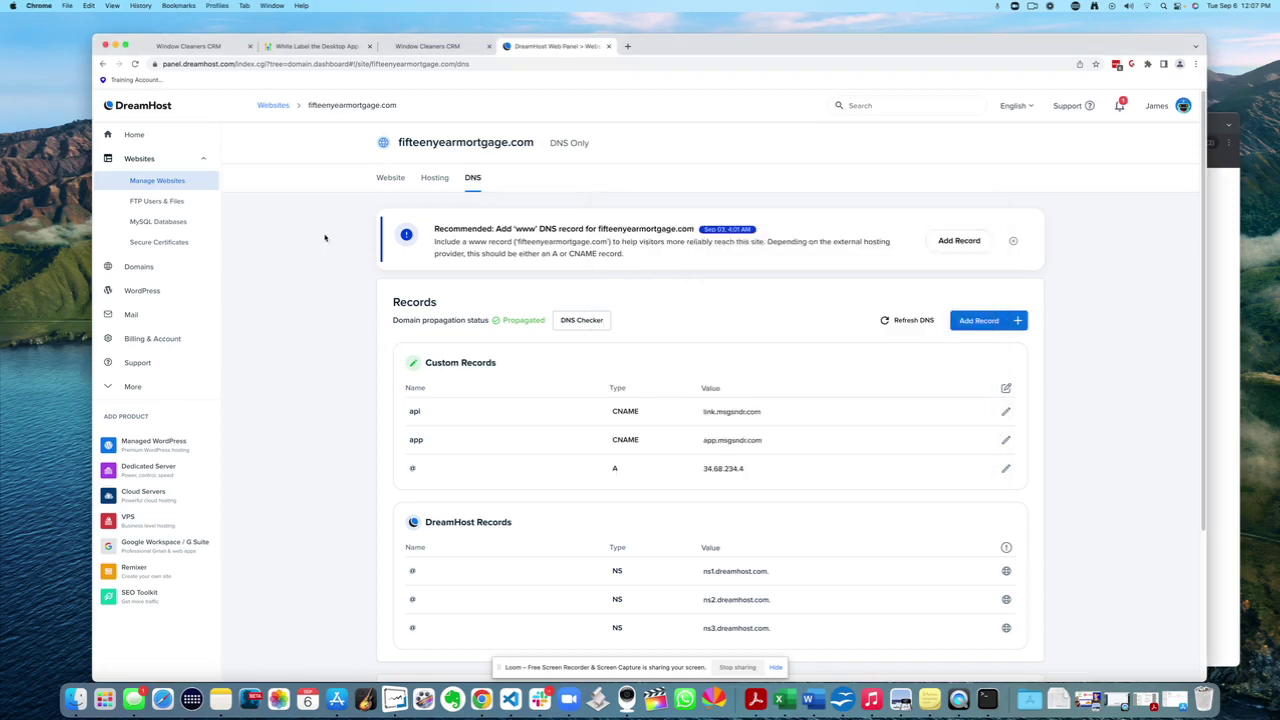
click(205, 46)
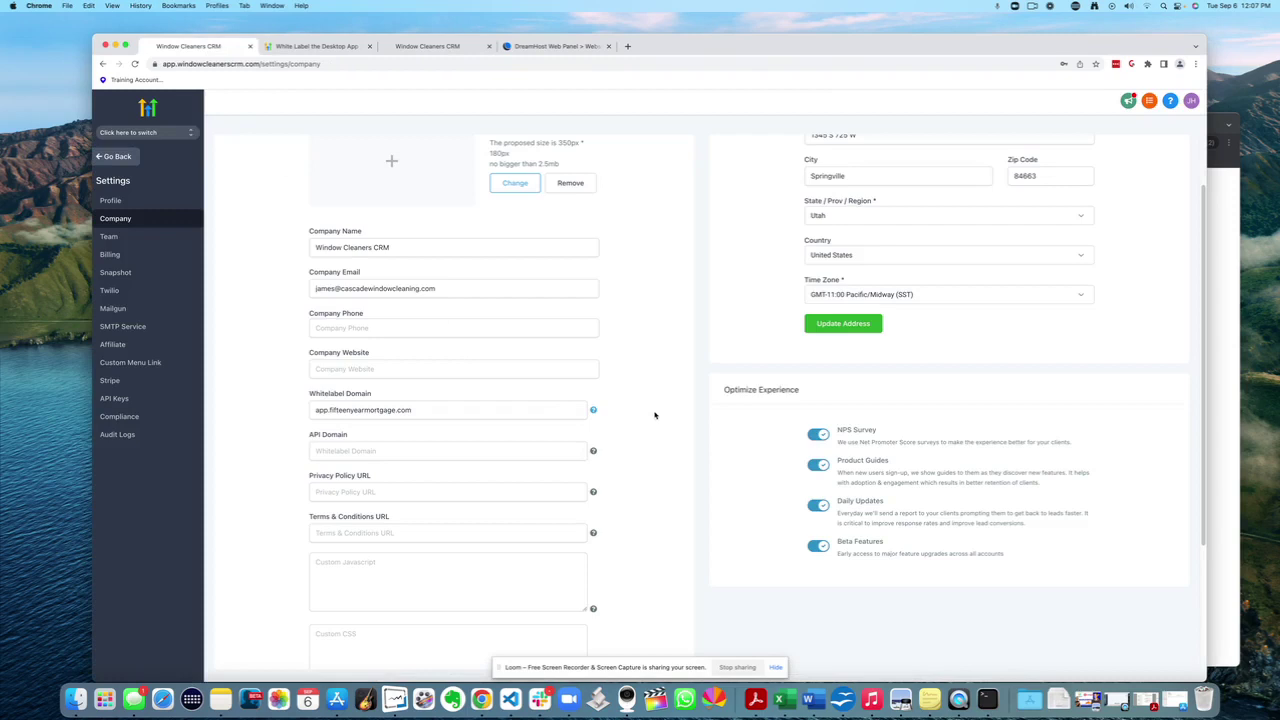
click(135, 64)
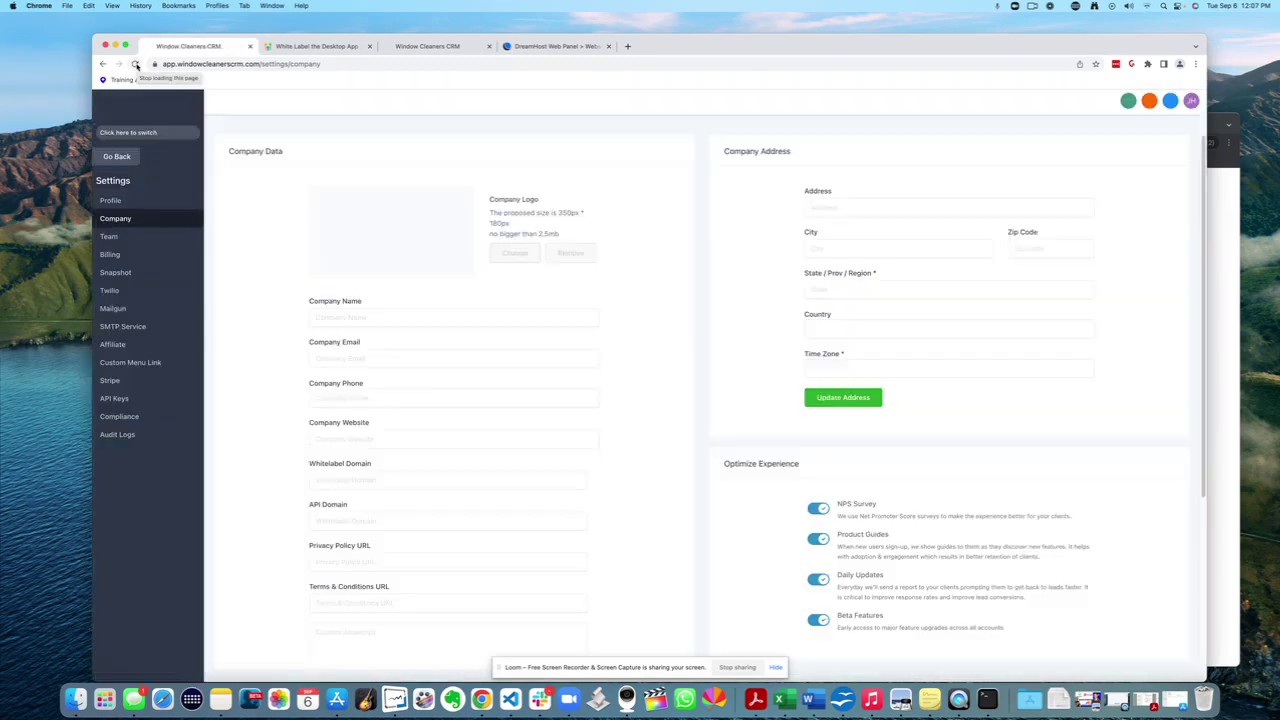
scroll(375, 395, down, 3)
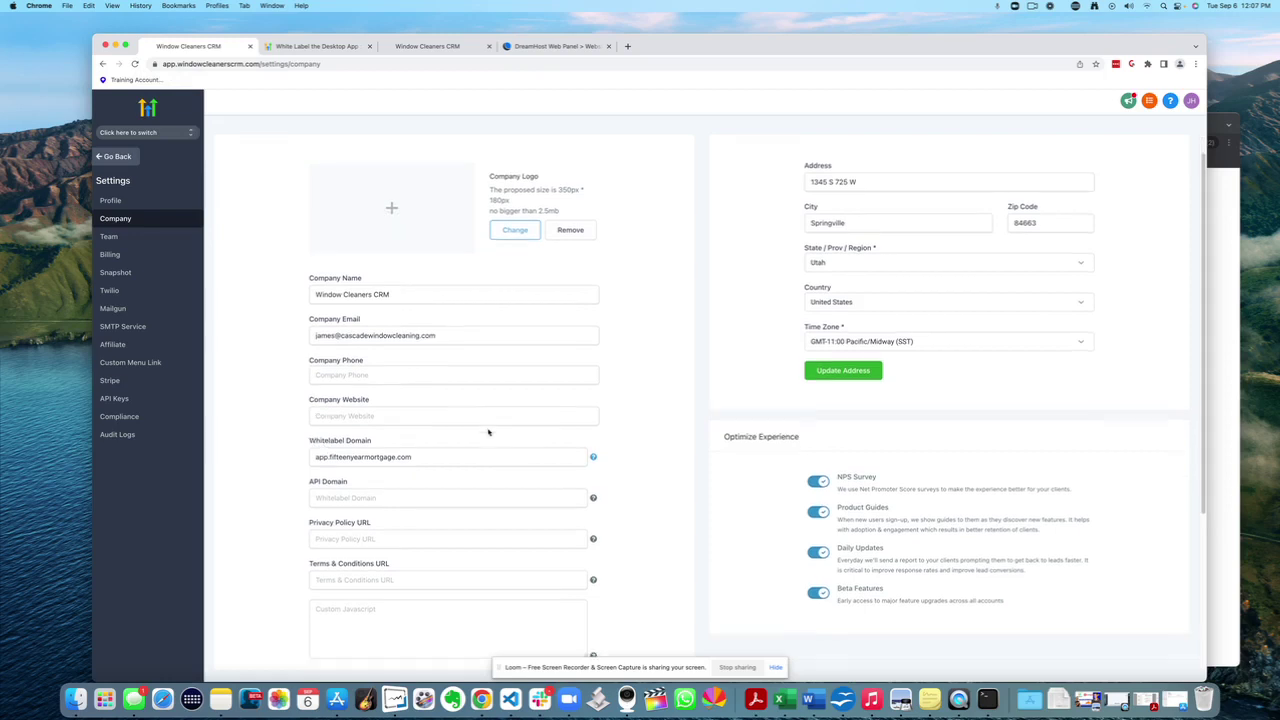
scroll(420, 394, down, 5)
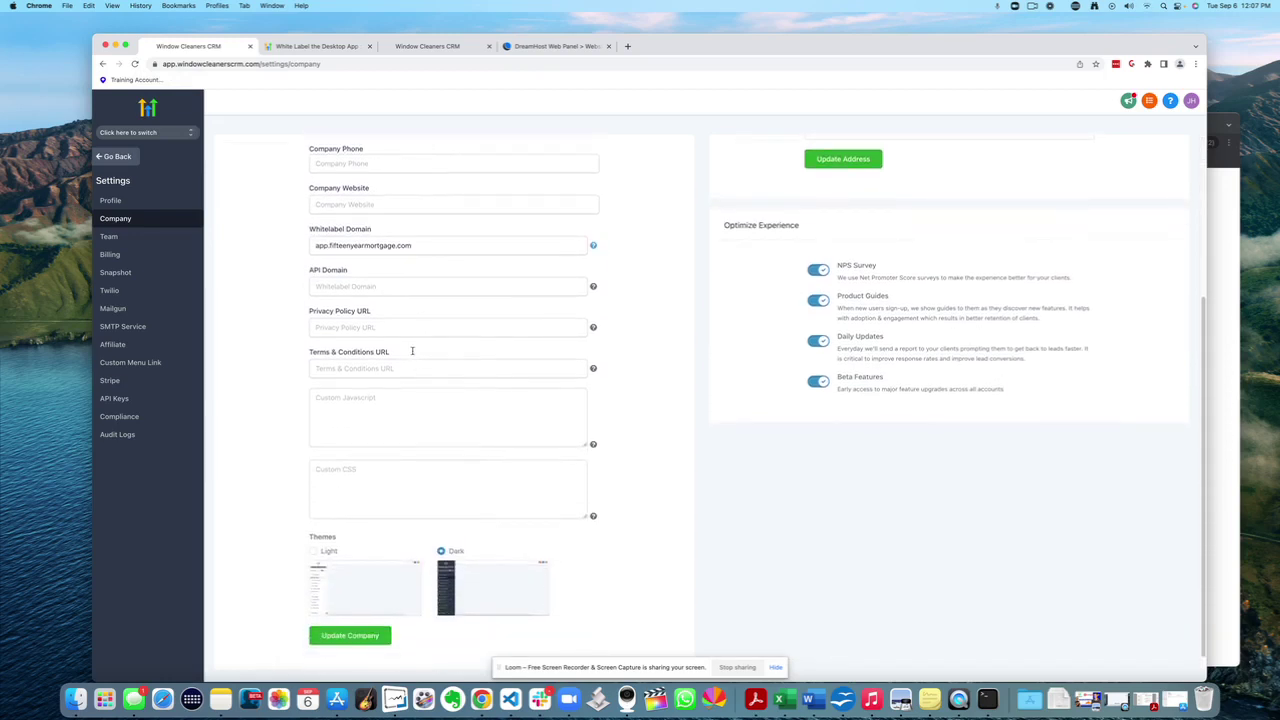
scroll(405, 245, down, 1)
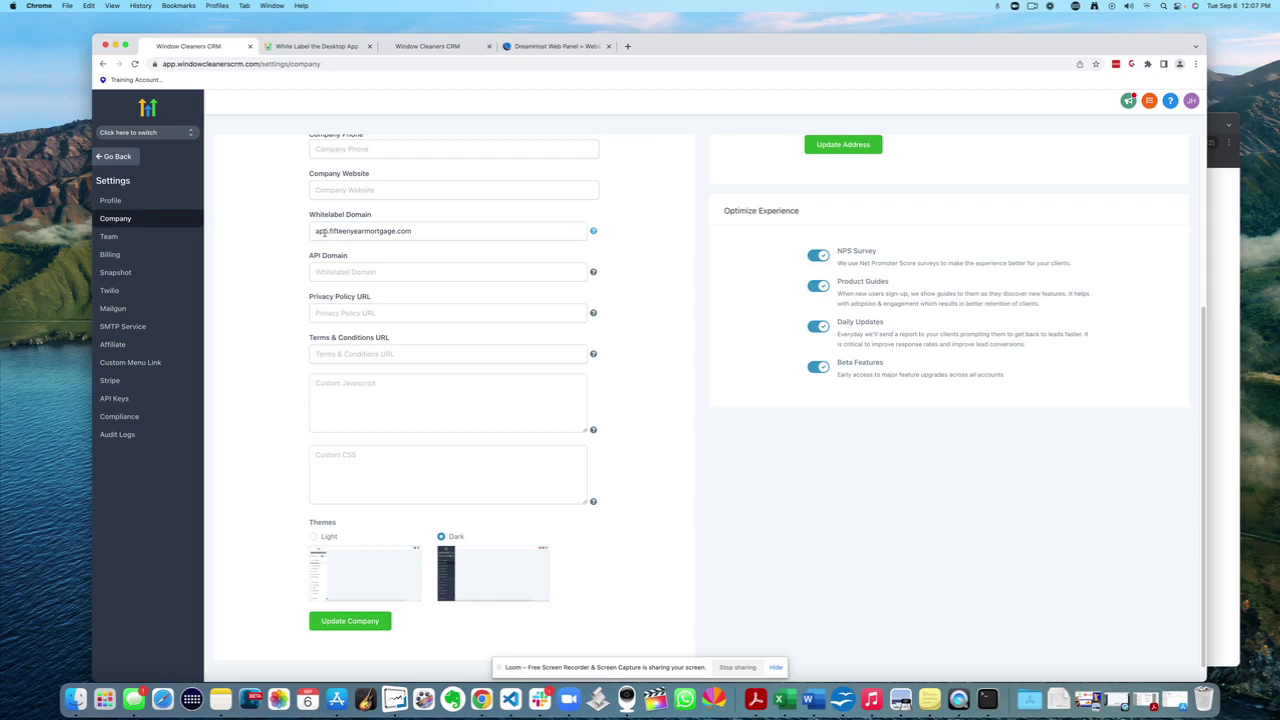
drag(324, 232, 408, 232)
click(385, 232)
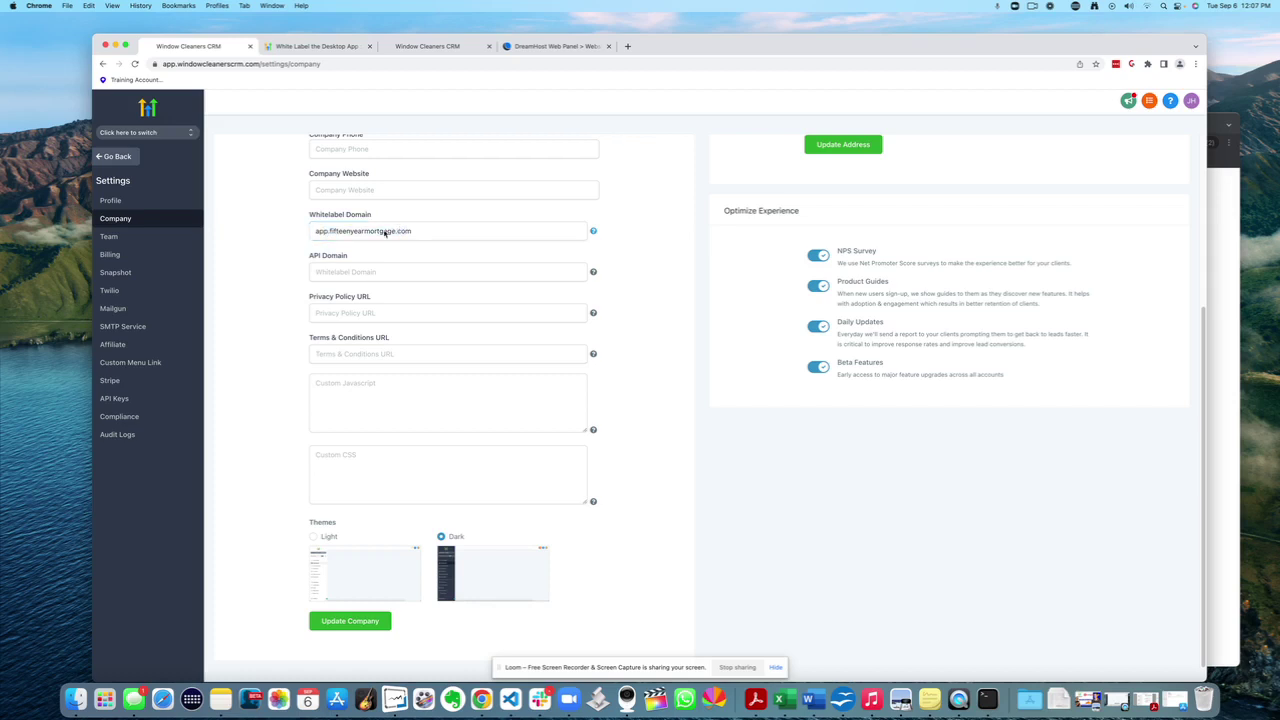
click(427, 46)
drag(168, 64, 289, 64)
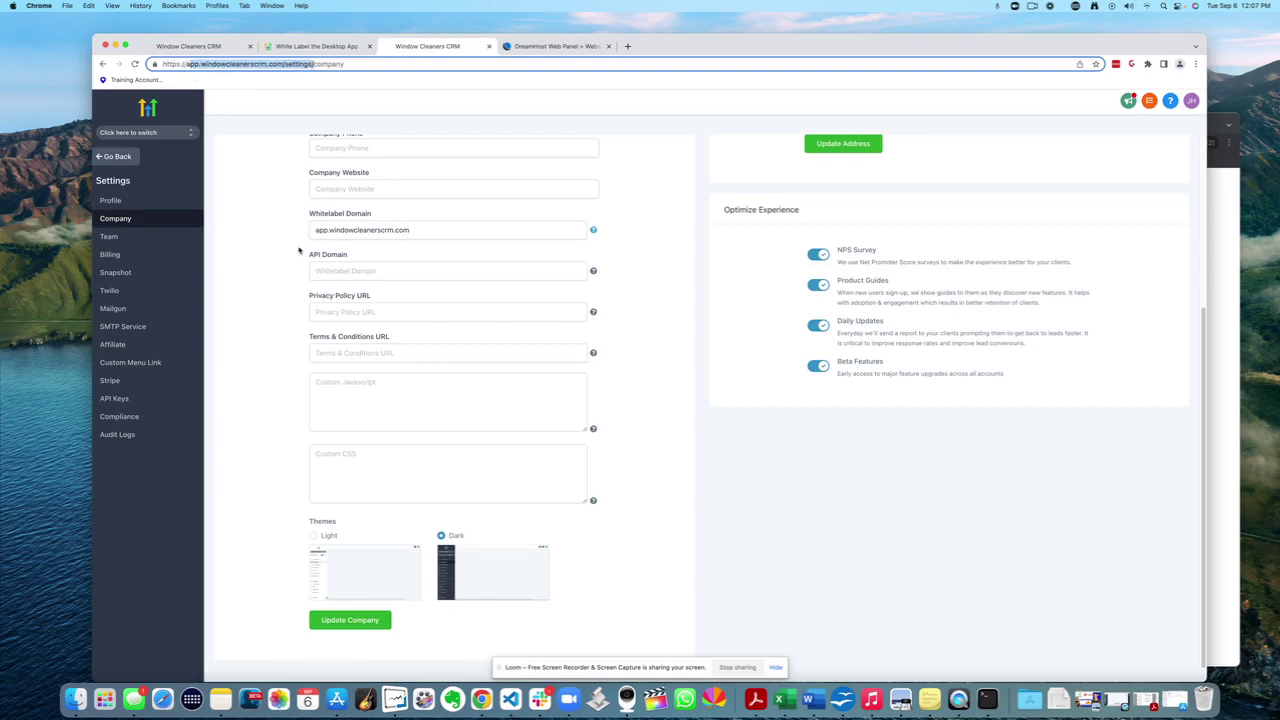
key(ctrl+Up)
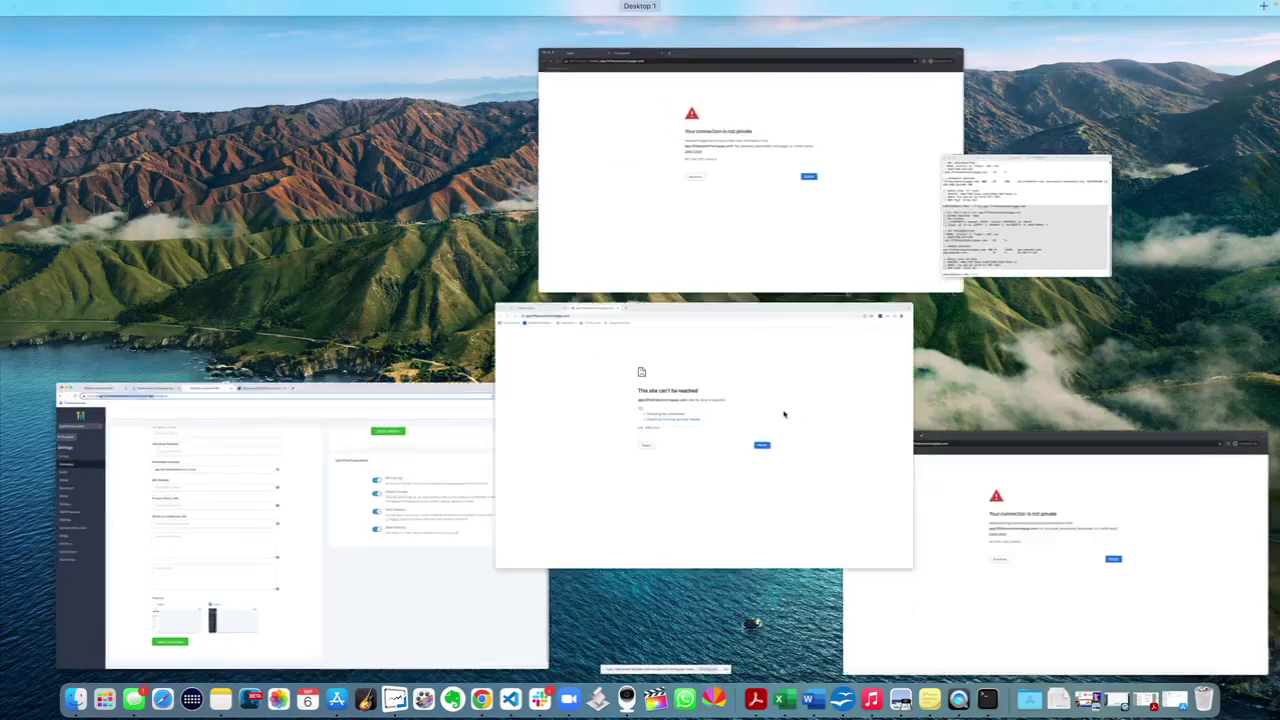
click(783, 414)
click(450, 110)
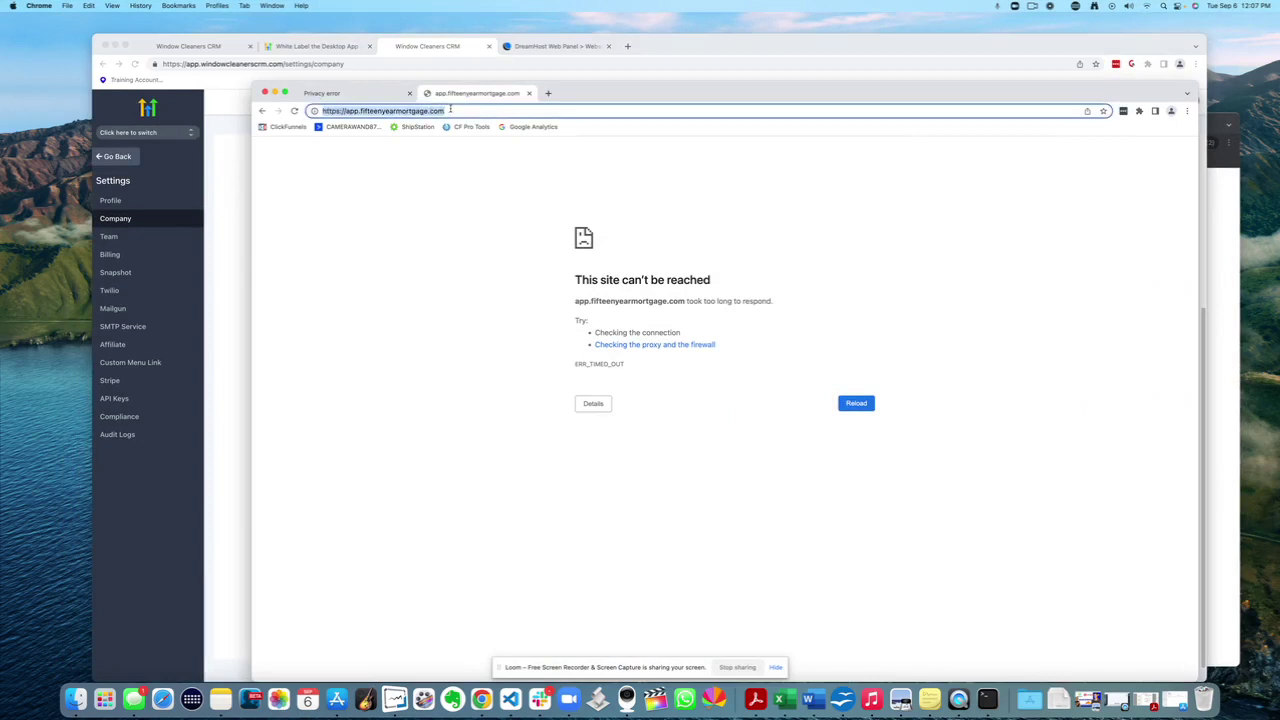
click(429, 111)
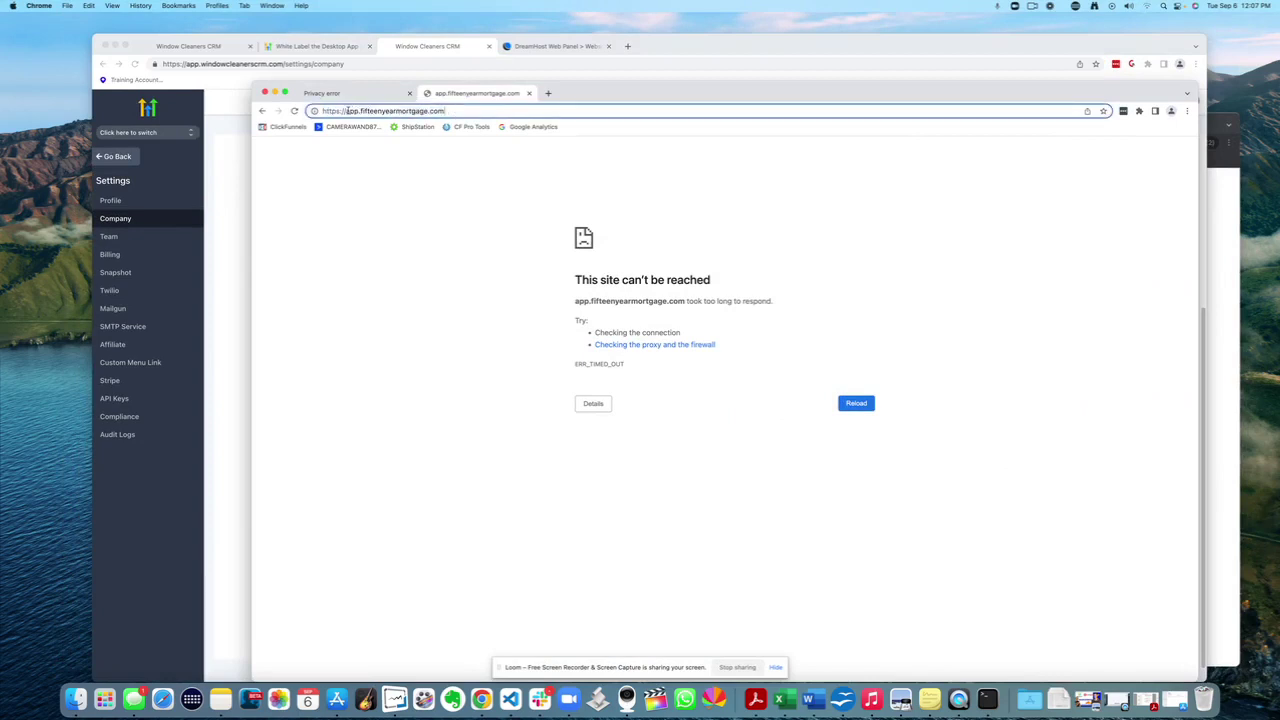
drag(345, 111, 461, 111)
key(super+c)
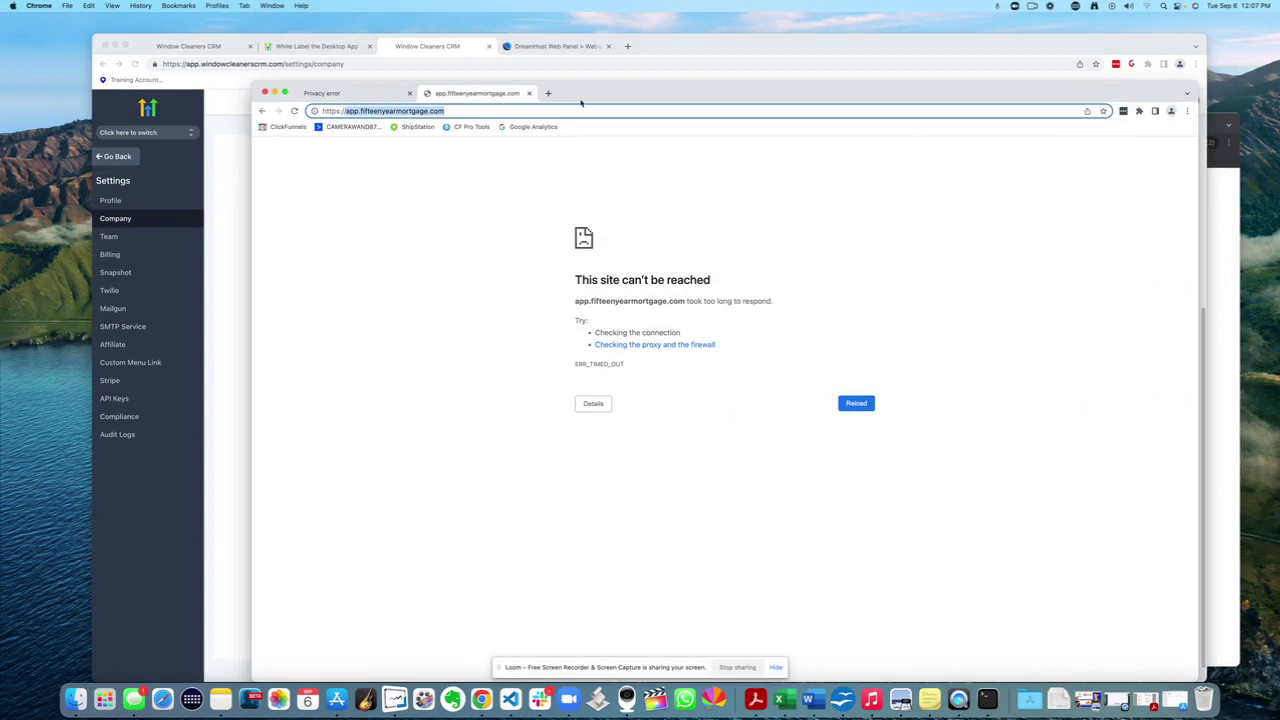
Open a browser window under the Dash profile and load app.fifteenyearmortgage.com there
click(1171, 111)
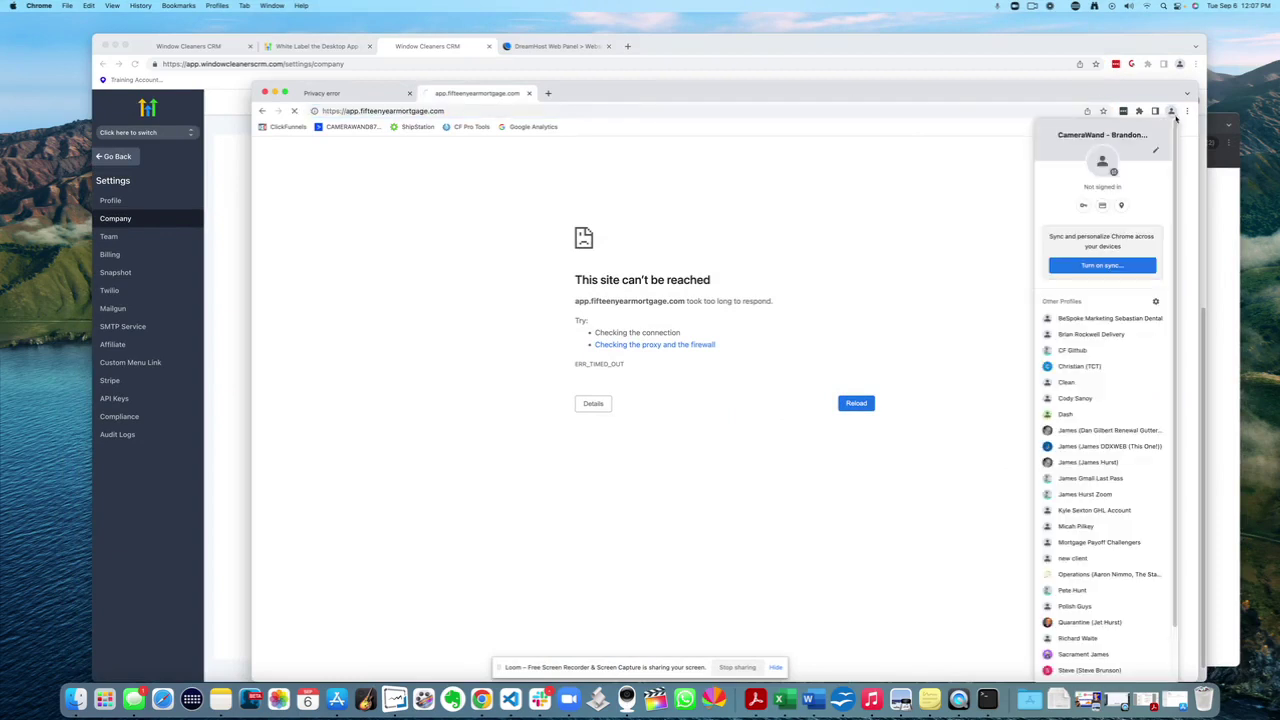
click(1067, 414)
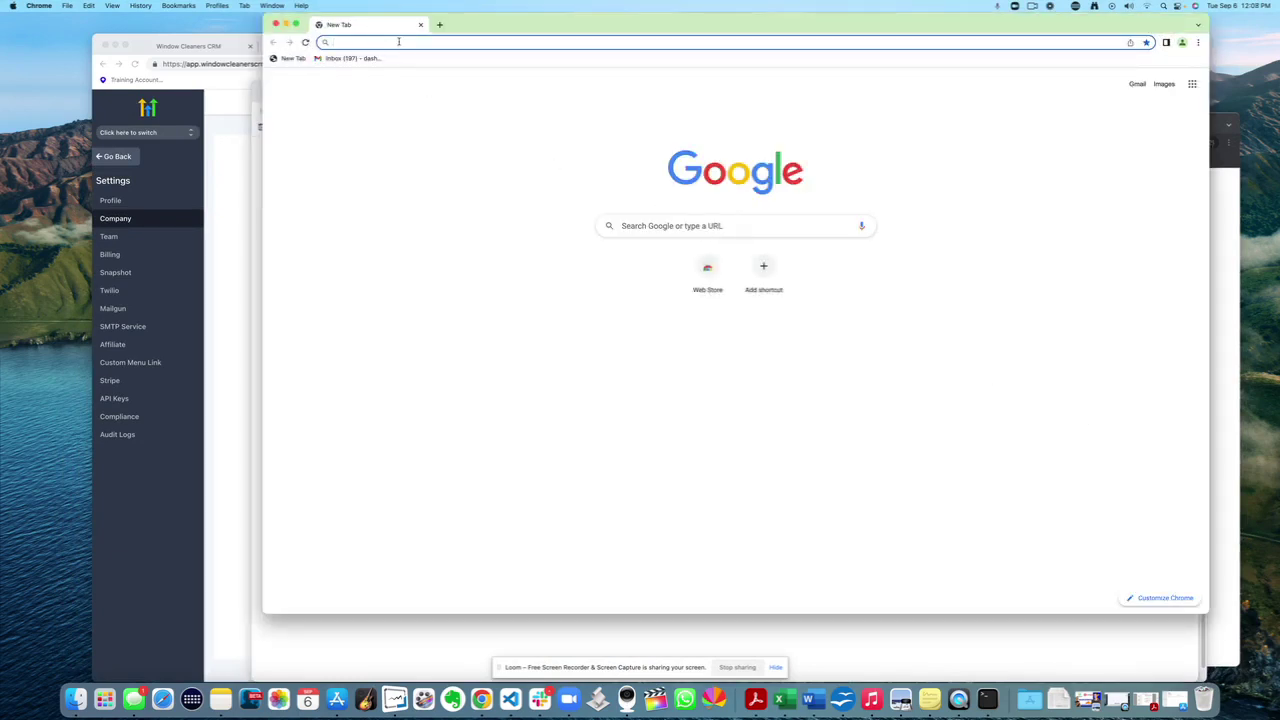
click(399, 43)
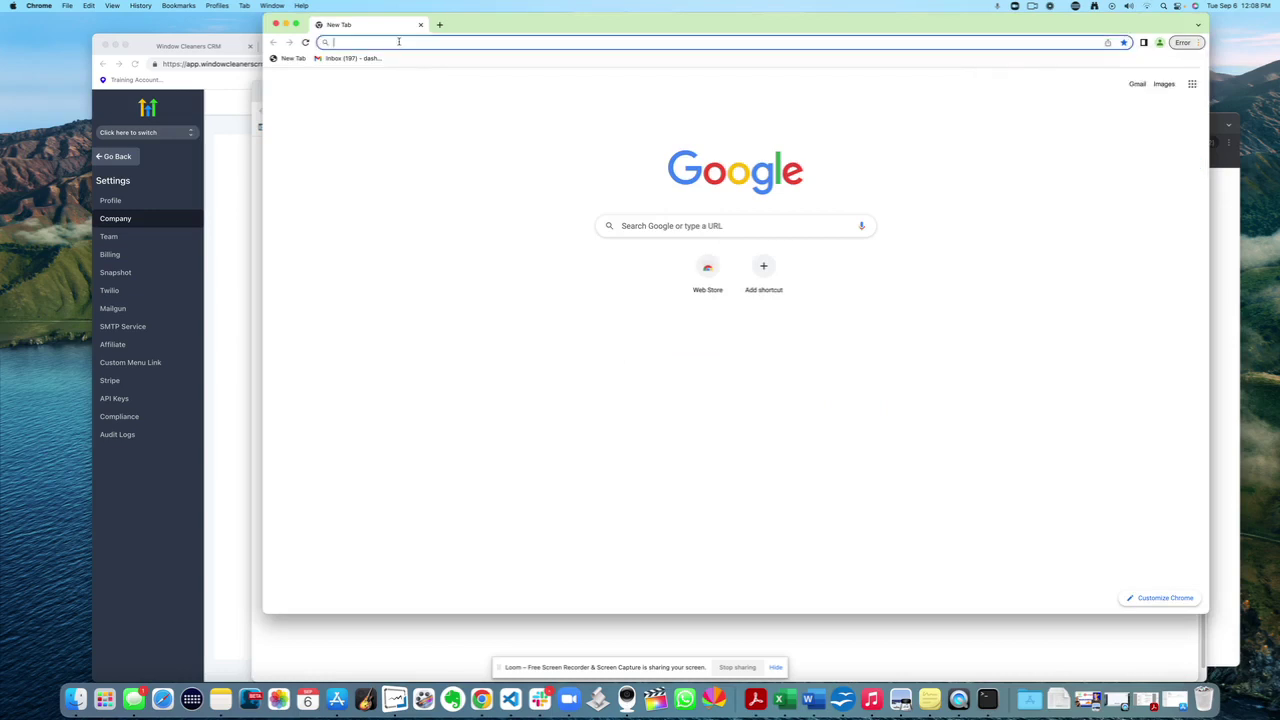
key(super+v)
key(Return)
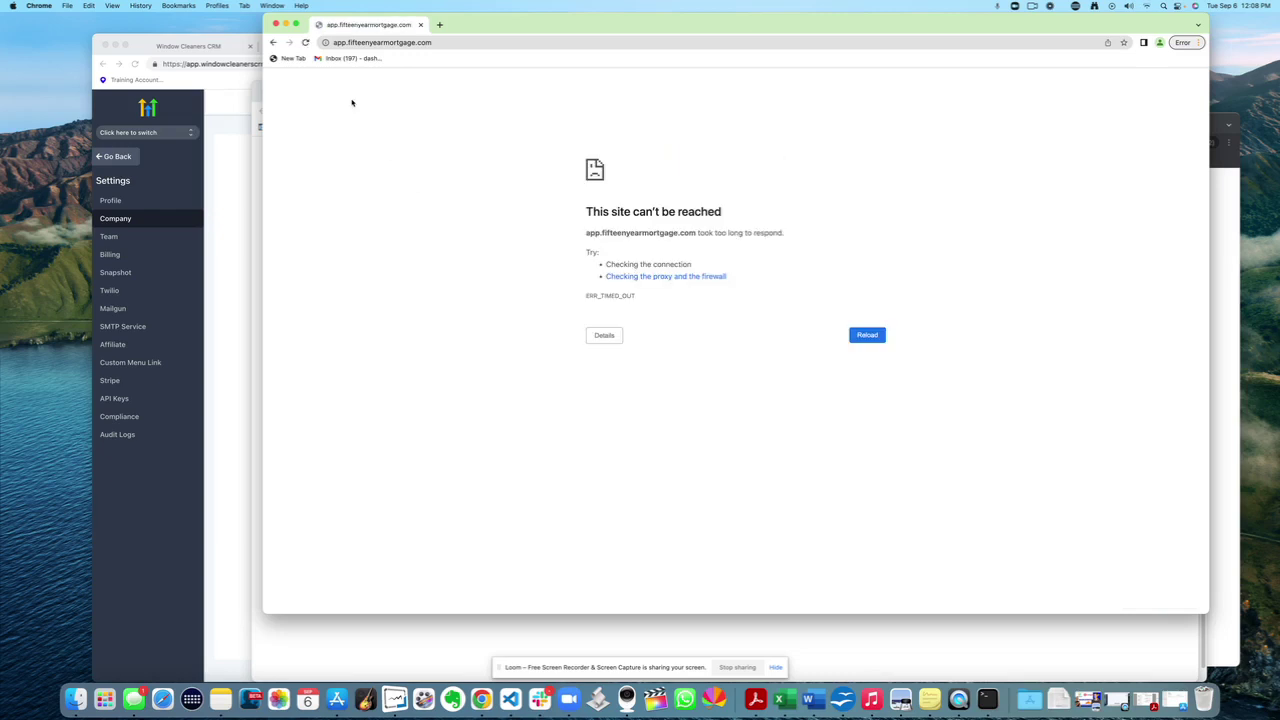
Check the CRM window briefly, then bring the Dash profile window forward and move it down and slightly to the right
click(235, 329)
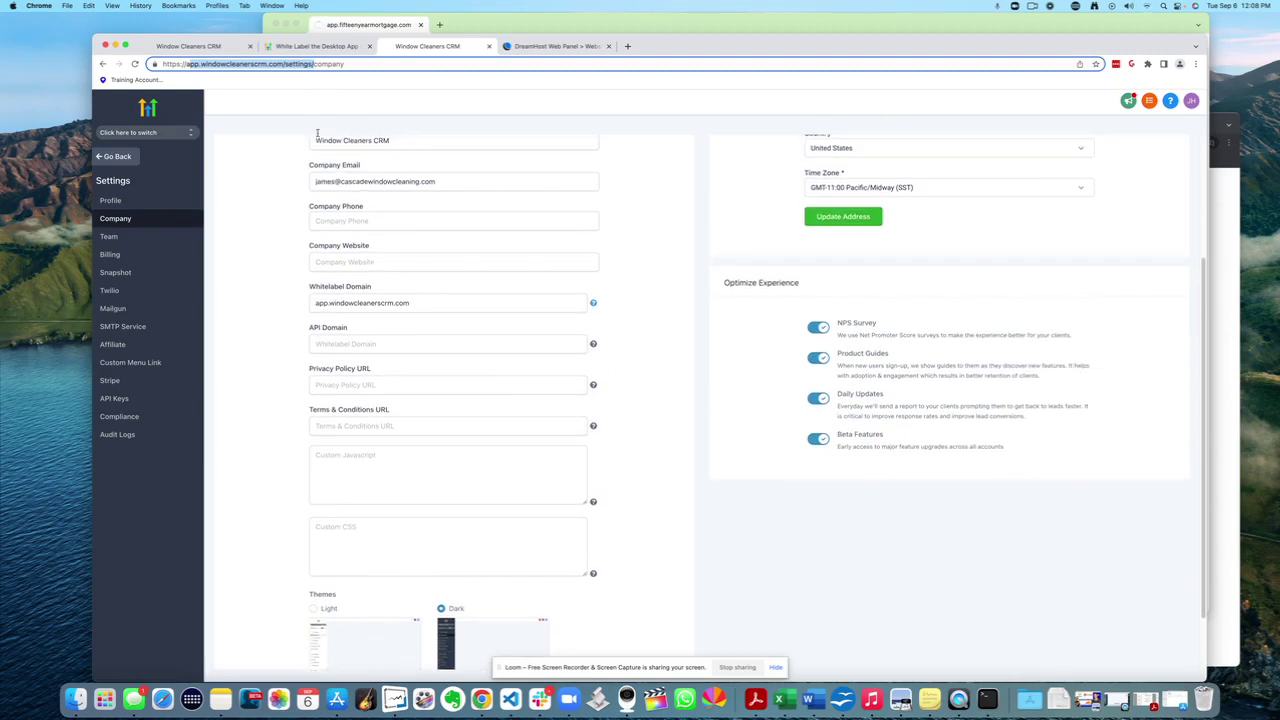
click(415, 21)
drag(449, 23, 456, 55)
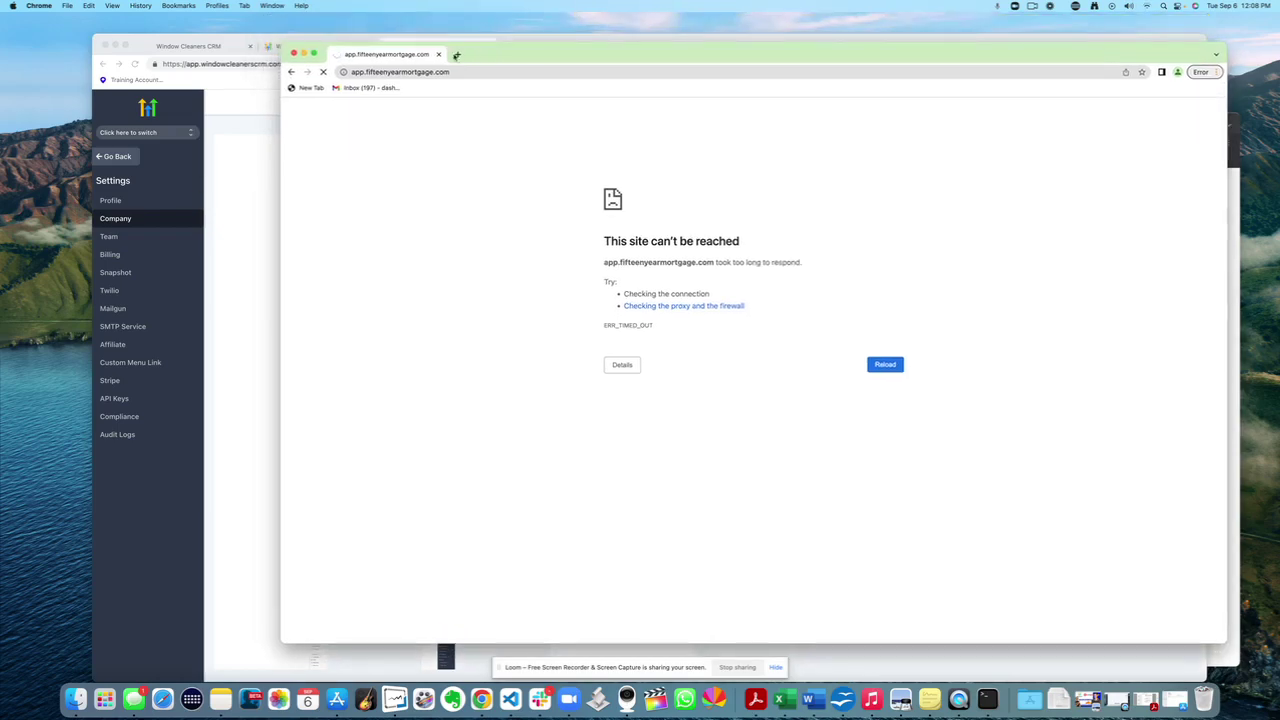
Compare the first CRM tab's address with its Whitelabel Domain entry, and check the whitelabel domain's pages in an overview of all open windows
click(255, 242)
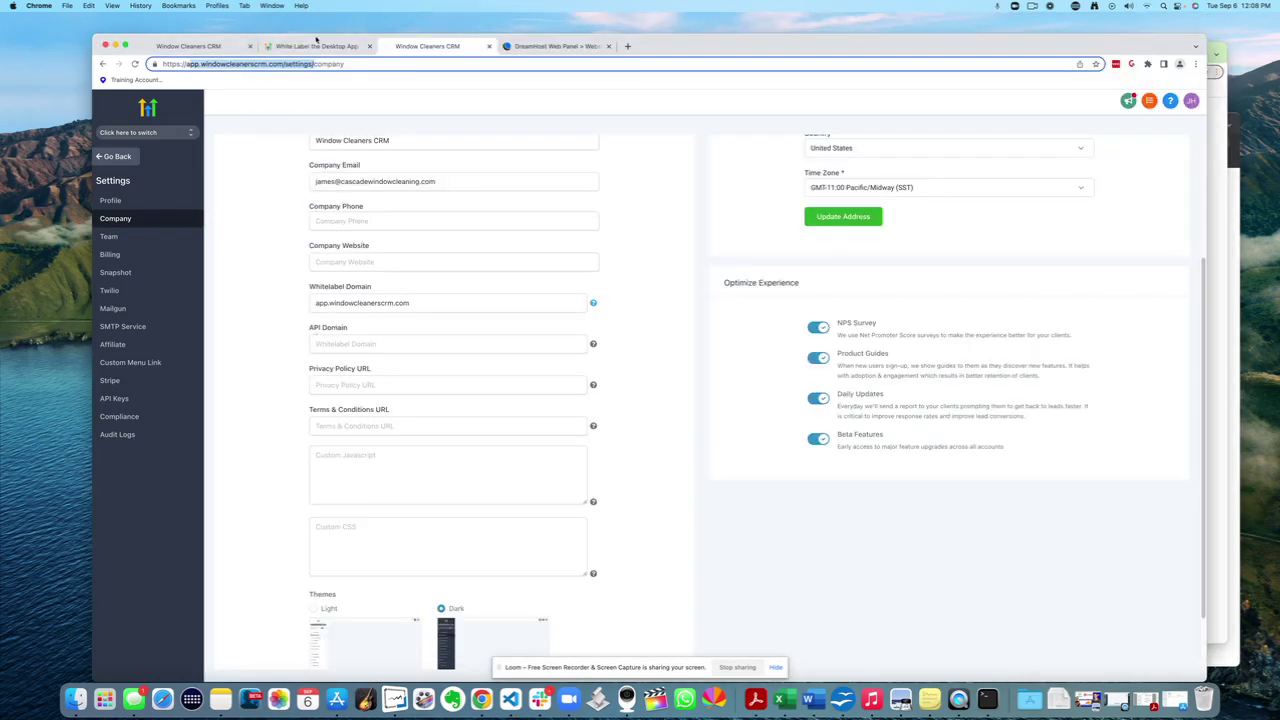
click(316, 45)
click(222, 48)
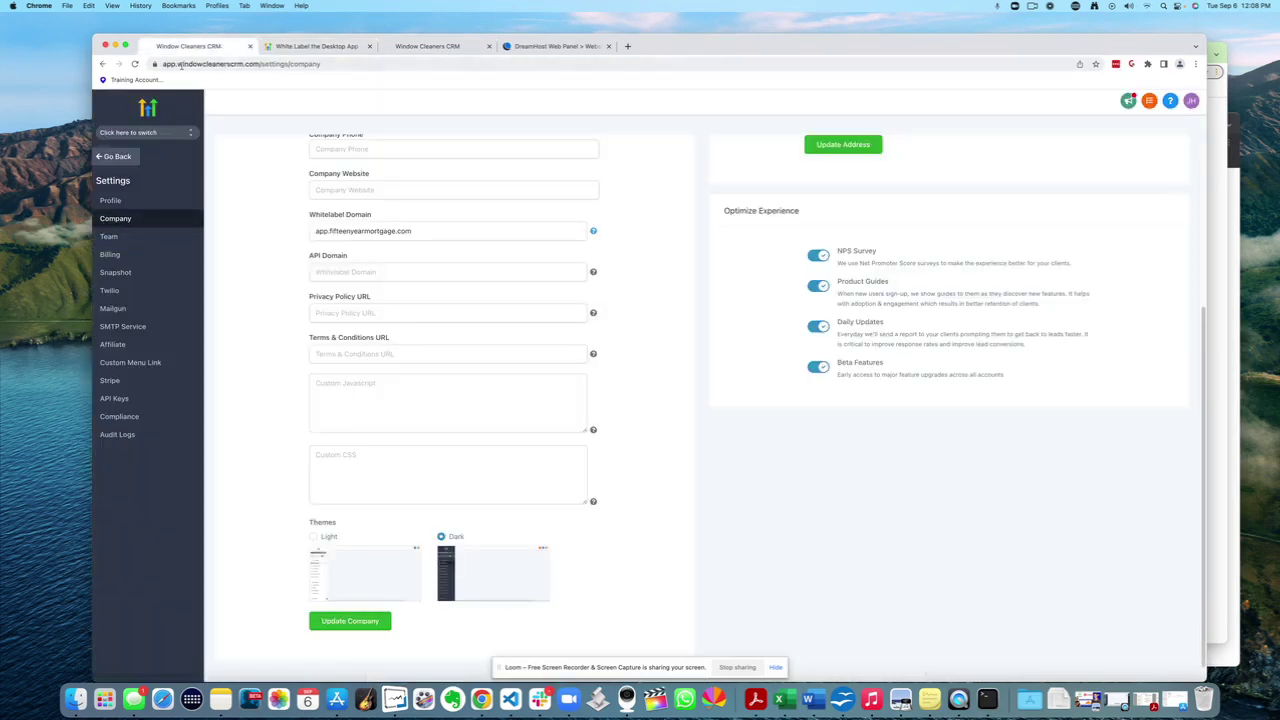
drag(181, 65, 282, 64)
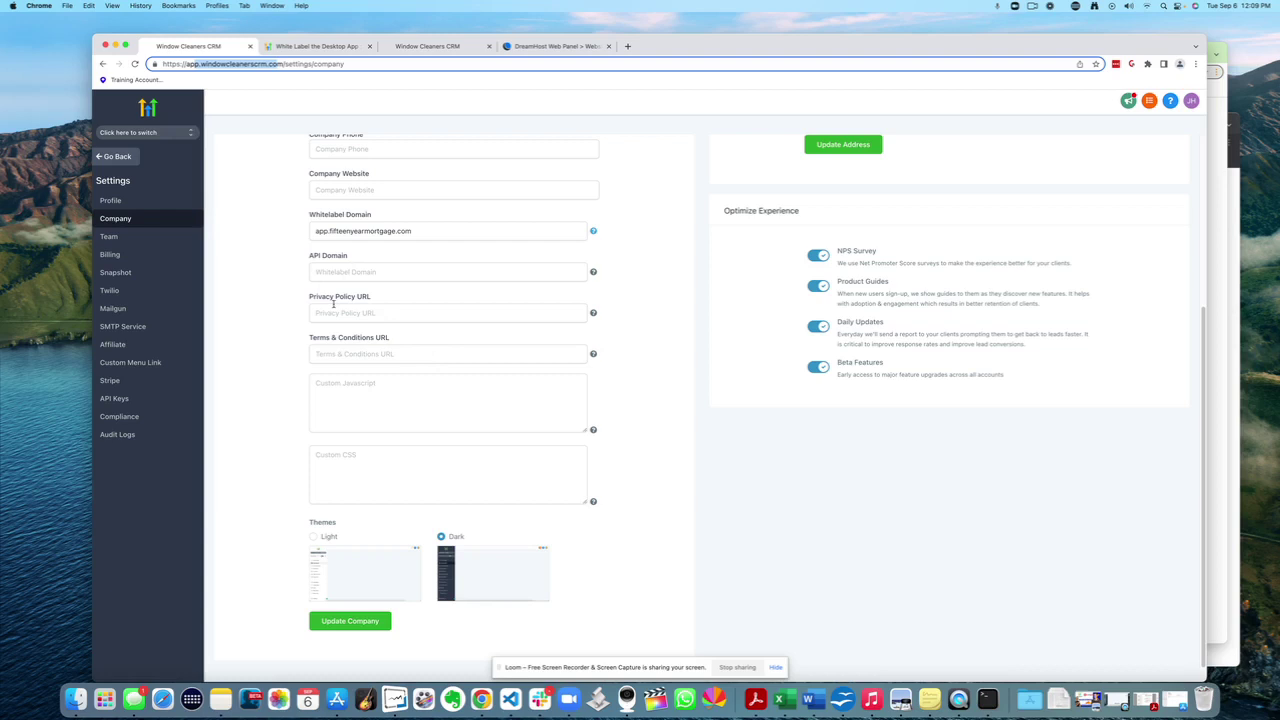
scroll(290, 278, up, 3)
scroll(277, 280, down, 3)
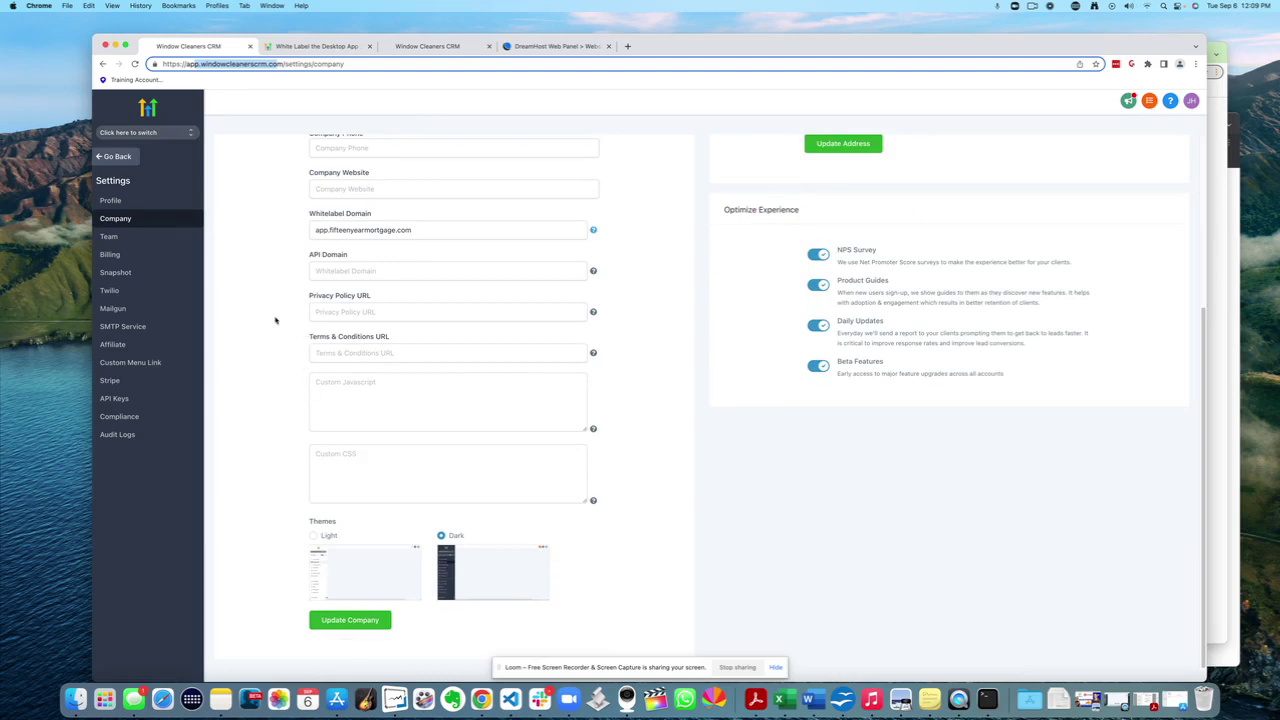
key(ctrl+Up)
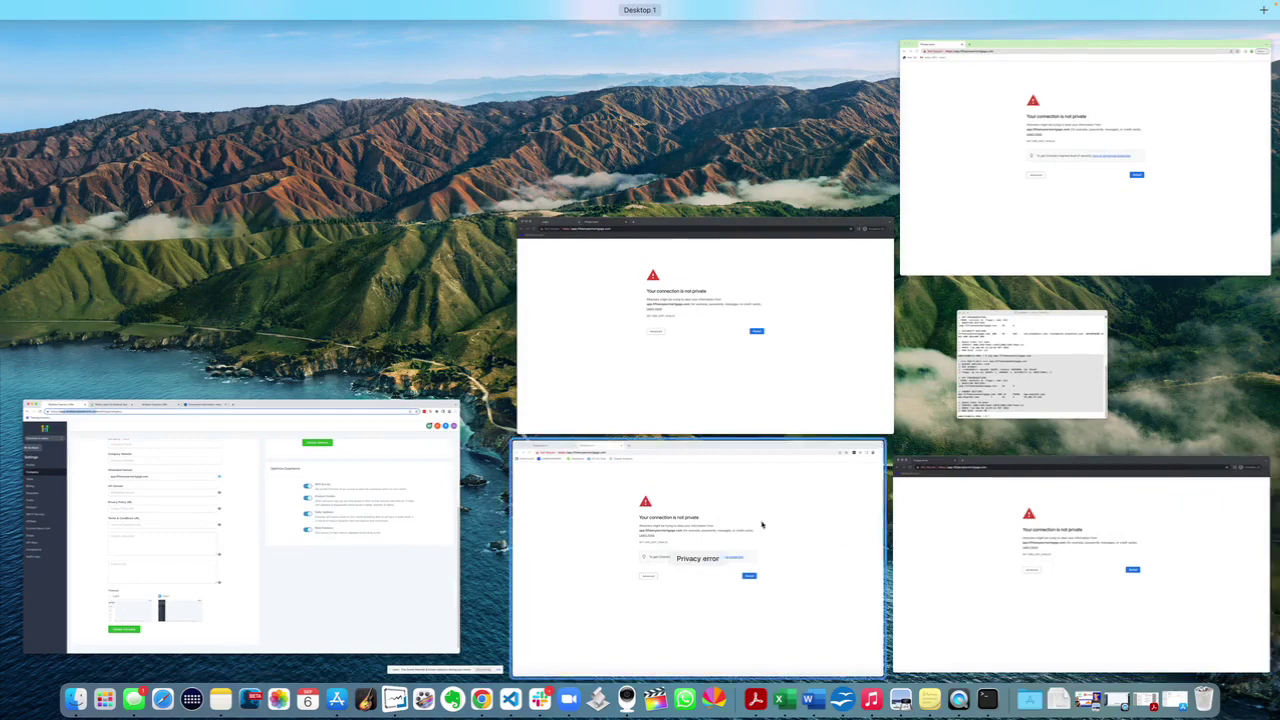
click(421, 500)
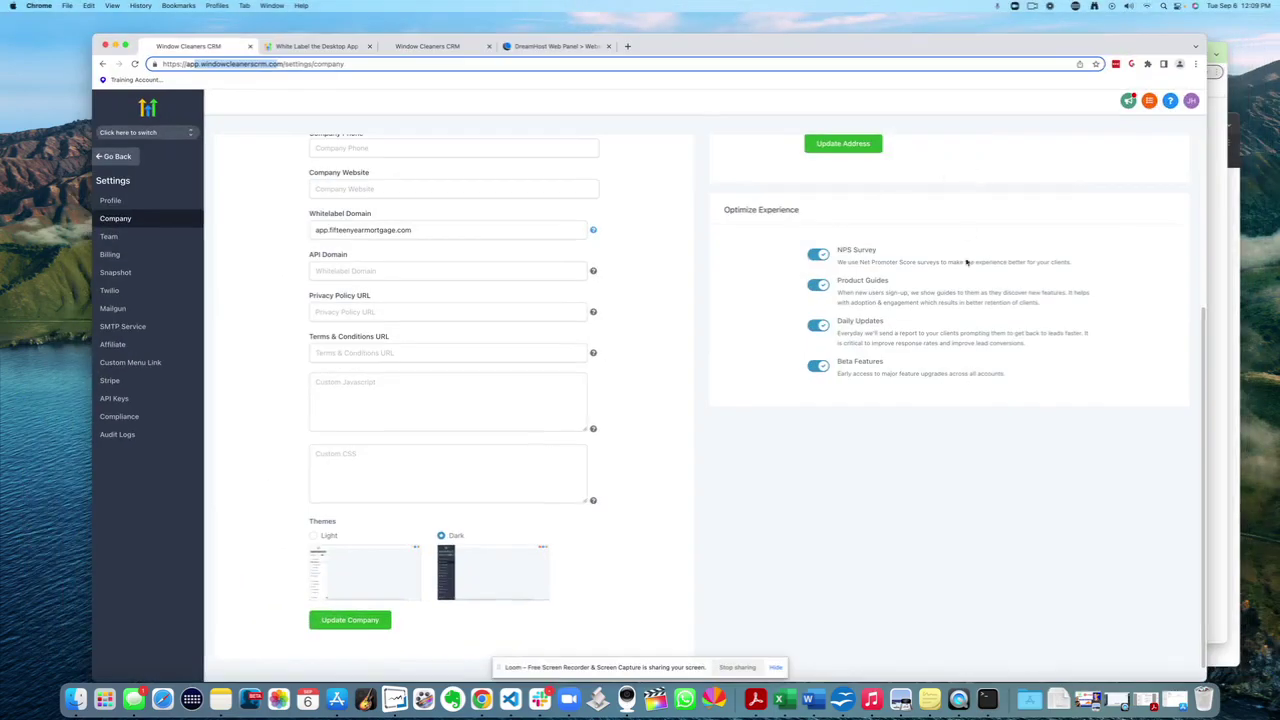